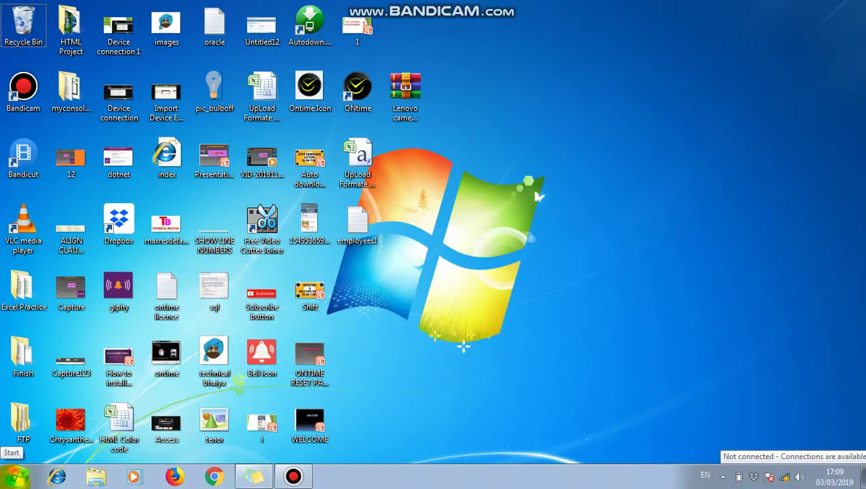
- Find and launch Excel with a blank workbook
{"action": "left_click", "coordinate": [16, 478]}
{"action": "type", "text": "e"}
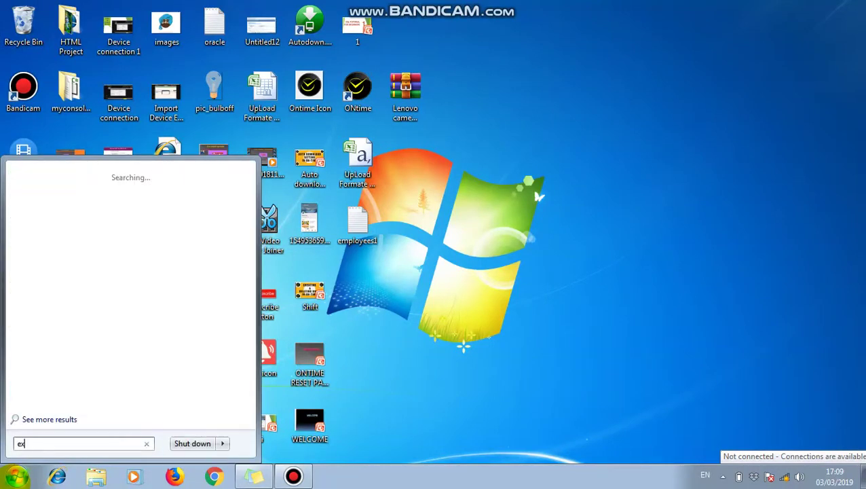
{"action": "type", "text": "x"}
{"action": "key", "text": "Down"}
{"action": "left_click", "coordinate": [16, 477]}
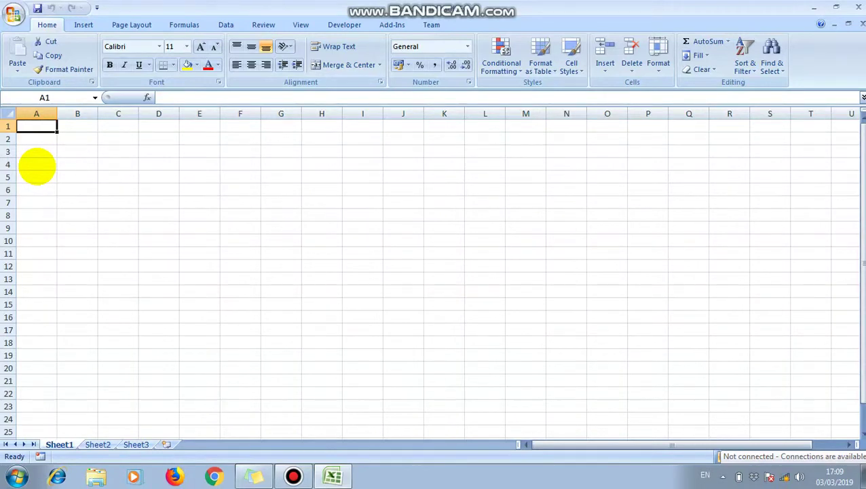
- Enter the column headers ID, Name and Department in cells A1 to C1
{"action": "type", "text": "ID"}
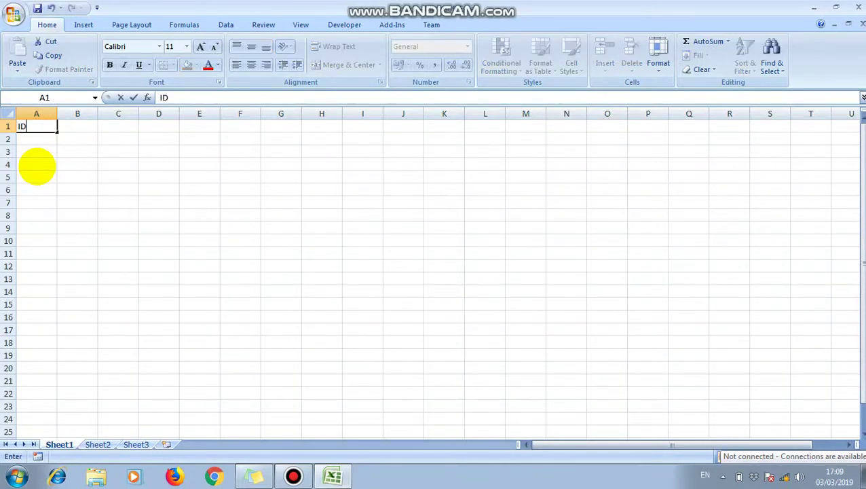
{"action": "key", "text": "Return"}
{"action": "key", "text": "Up"}
{"action": "key", "text": "Right"}
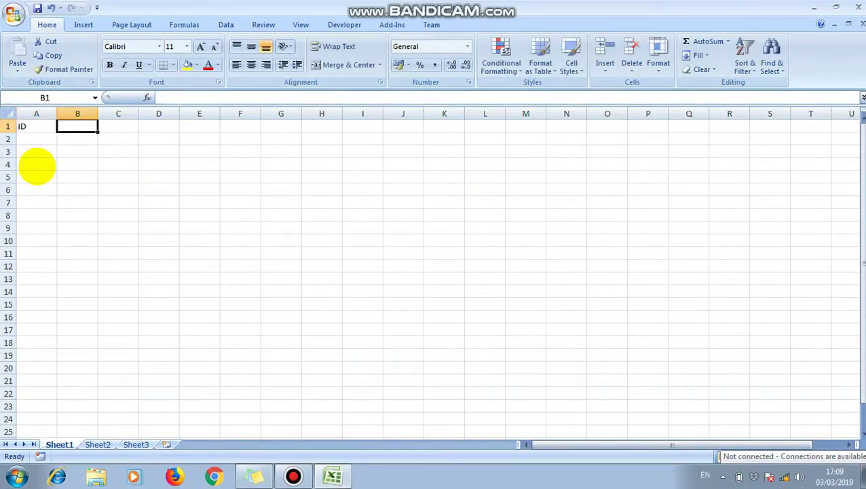
{"action": "type", "text": "Name"}
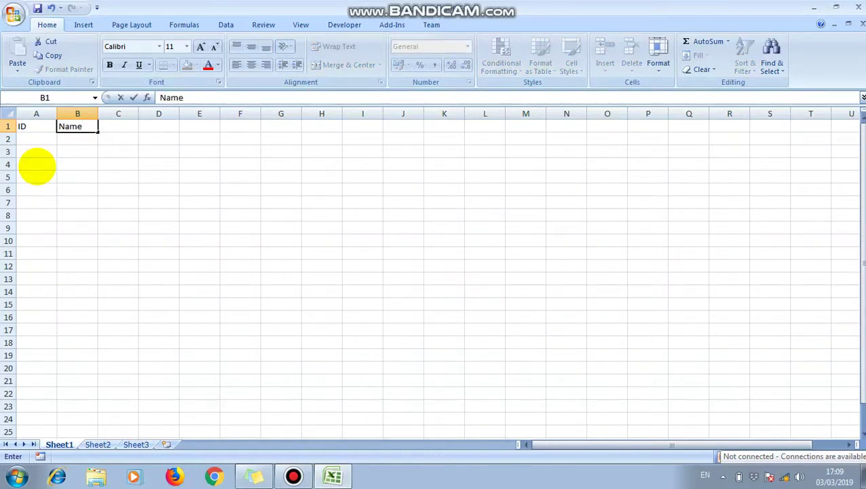
{"action": "key", "text": "Tab"}
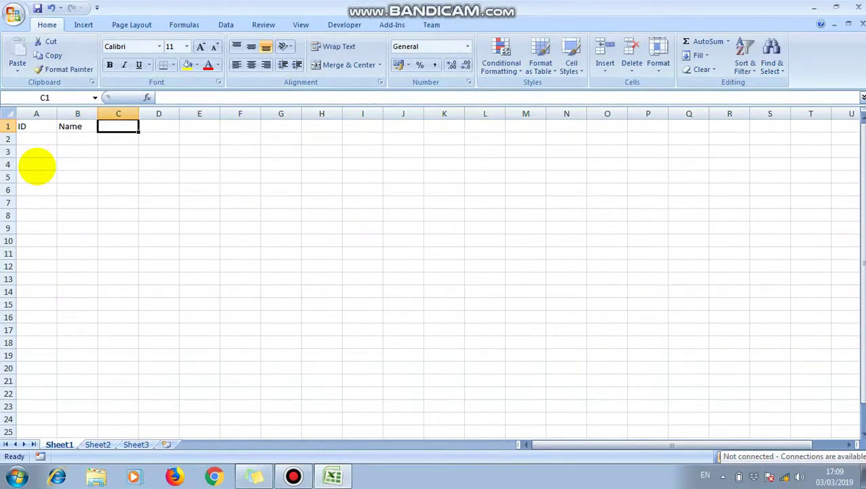
{"action": "type", "text": "De"}
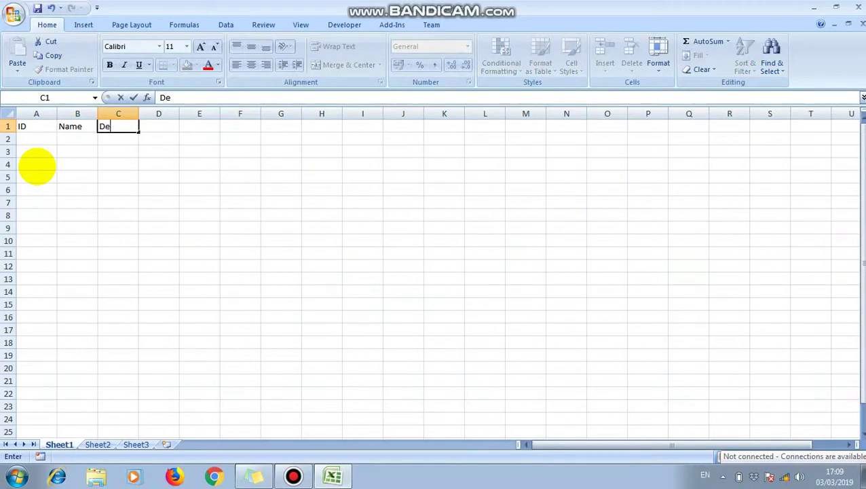
{"action": "type", "text": "partment"}
{"action": "key", "text": "Return"}
- Fill row 2 with ID 1, the first employee's name and the department Account
{"action": "key", "text": "Left"}
{"action": "key", "text": "Left"}
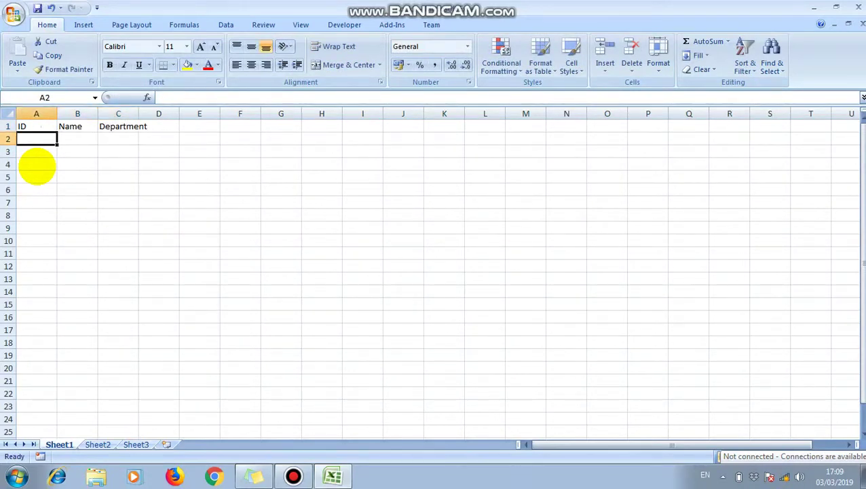
{"action": "type", "text": "1"}
{"action": "key", "text": "Tab"}
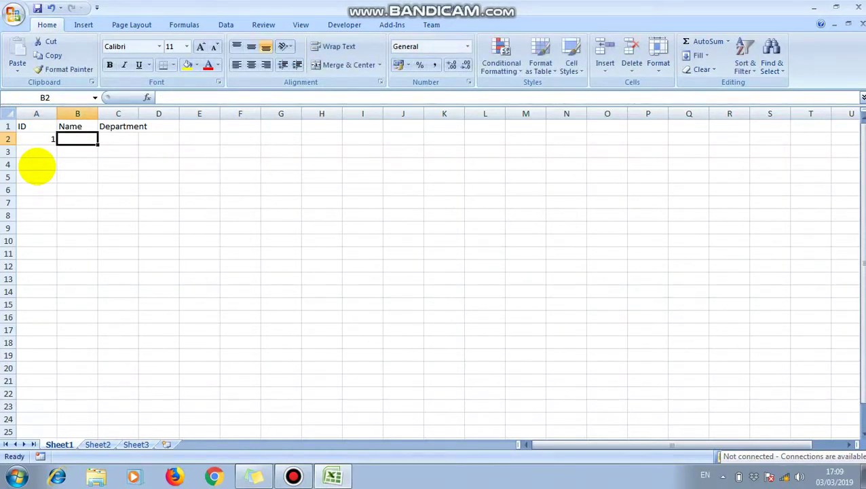
{"action": "type", "text": "Manjesh"}
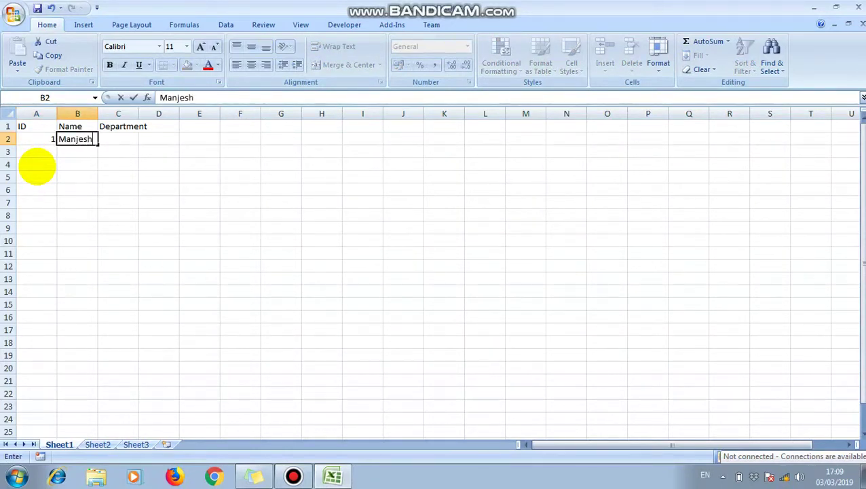
{"action": "key", "text": "Return"}
{"action": "key", "text": "Up"}
{"action": "key", "text": "Right"}
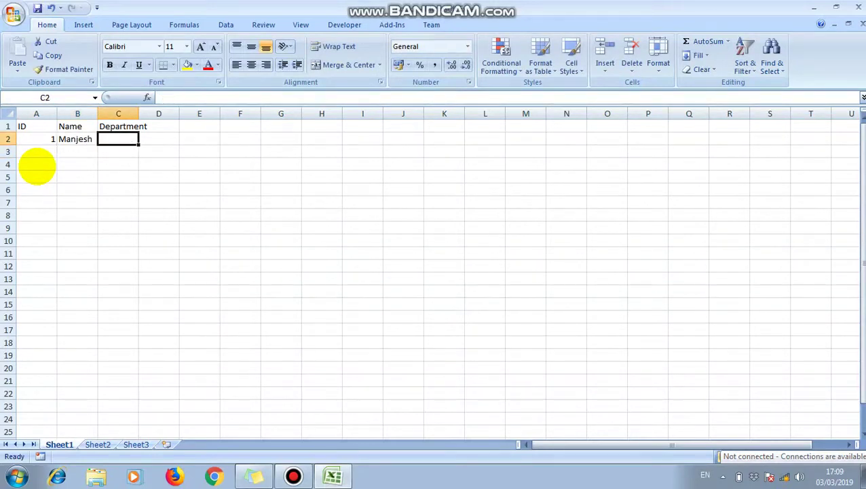
{"action": "type", "text": "Acc"}
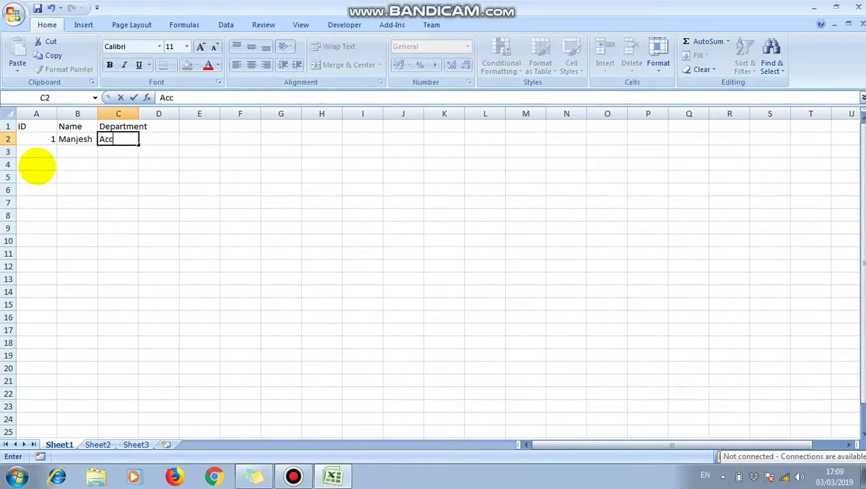
{"action": "type", "text": "ount3"}
{"action": "key", "text": "BackSpace"}
{"action": "key", "text": "Return"}
- Fill row 3 with ID 2, the second employee's name and the department Saled
{"action": "key", "text": "Left"}
{"action": "key", "text": "Left"}
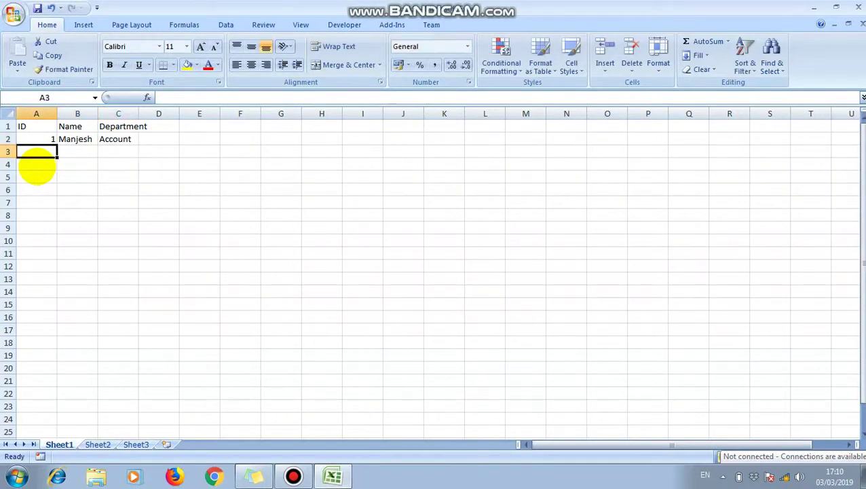
{"action": "type", "text": "2"}
{"action": "key", "text": "Tab"}
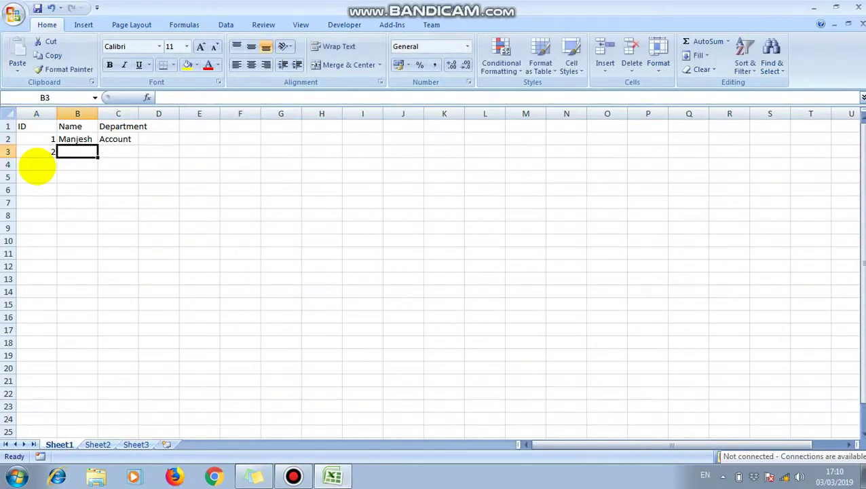
{"action": "type", "text": "Abhi"}
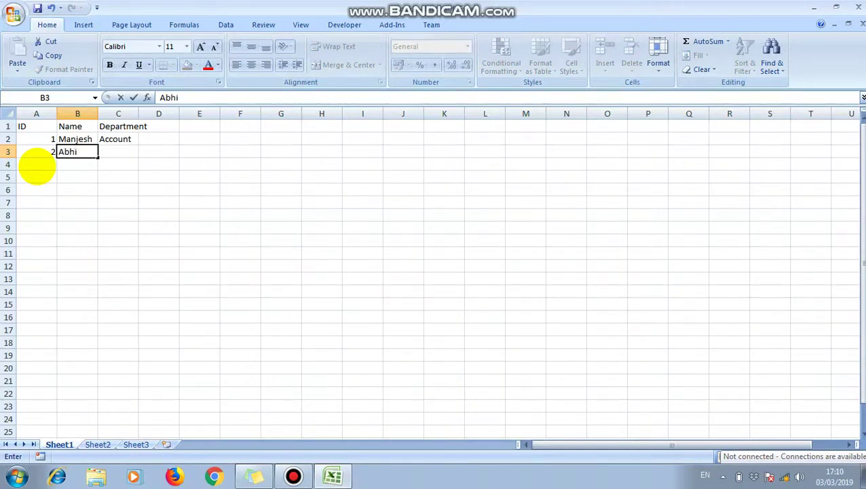
{"action": "type", "text": "shek"}
{"action": "key", "text": "Tab"}
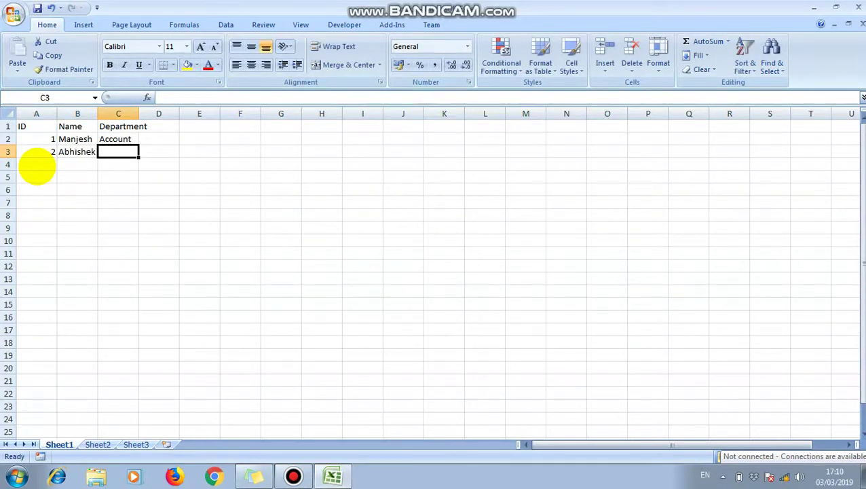
{"action": "type", "text": "Saled"}
{"action": "key", "text": "Return"}
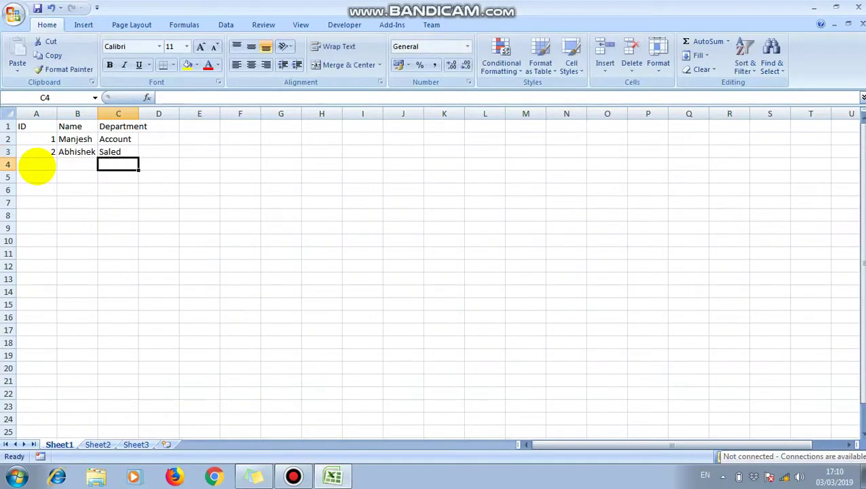
- Fill row 4 with ID 3, the third employee's name and the department Account
{"action": "key", "text": "Left"}
{"action": "key", "text": "Left"}
{"action": "type", "text": "3"}
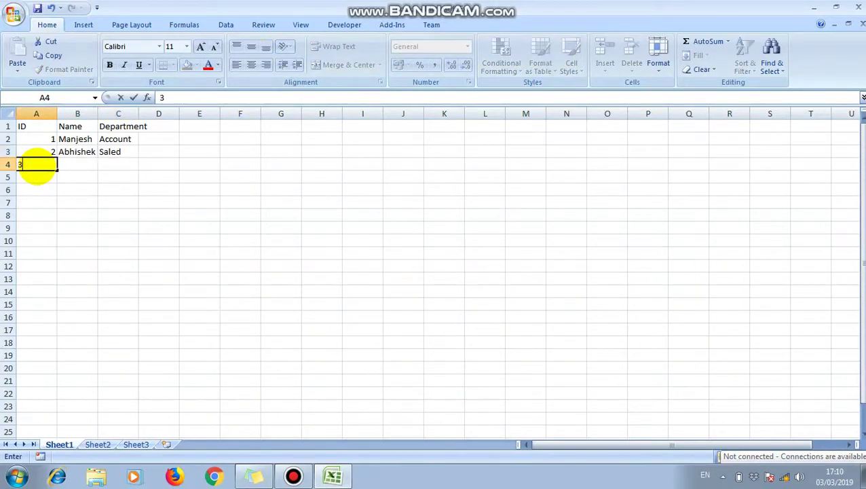
{"action": "key", "text": "Tab"}
{"action": "type", "text": "Tr"}
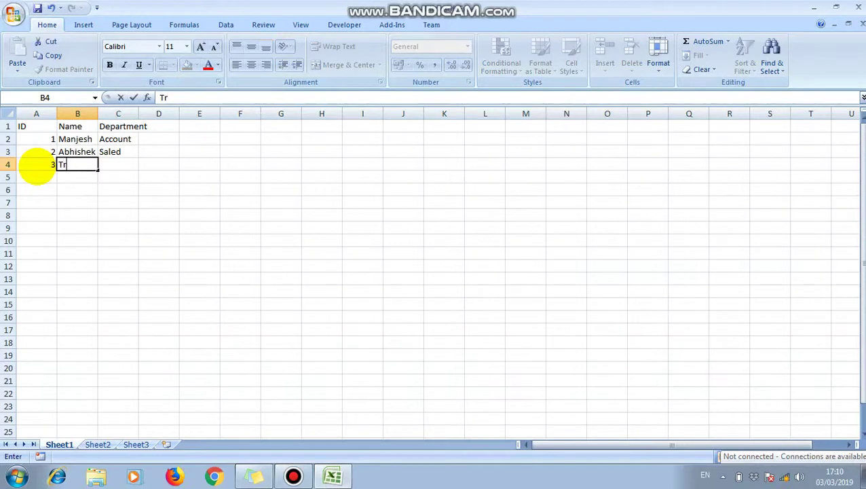
{"action": "type", "text": "iloki"}
{"action": "key", "text": "Tab"}
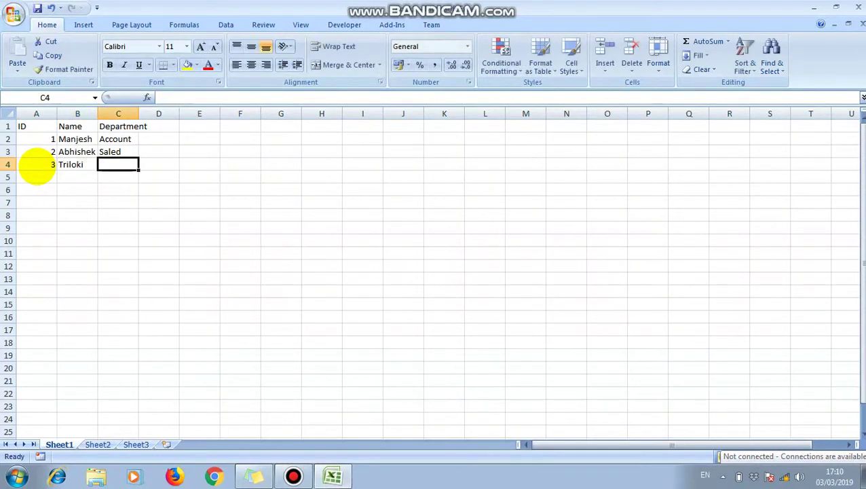
{"action": "type", "text": "Account"}
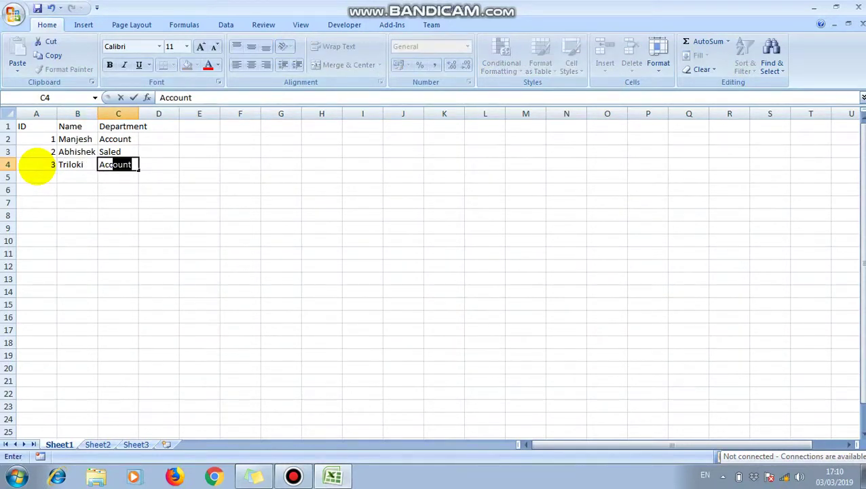
{"action": "key", "text": "Down"}
- Fill row 5 with ID 4, the fourth employee's name and the department Tch-support
{"action": "key", "text": "Left"}
{"action": "key", "text": "Left"}
{"action": "type", "text": "4"}
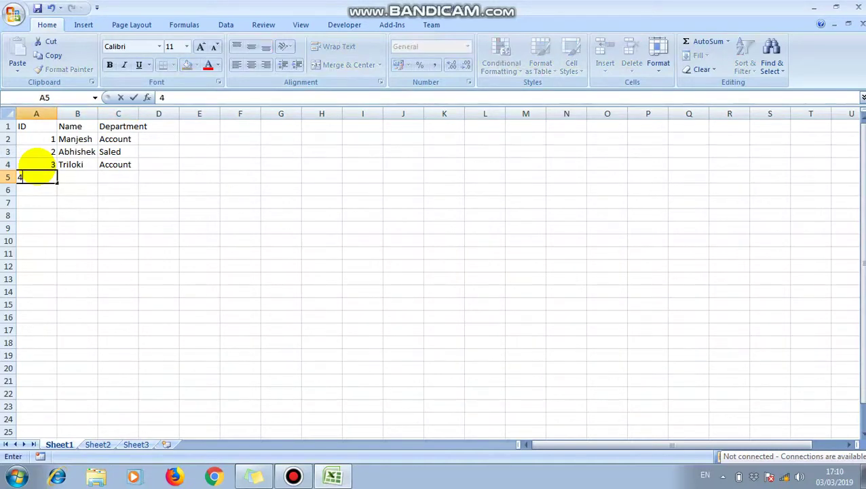
{"action": "key", "text": "Tab"}
{"action": "type", "text": "Nar"}
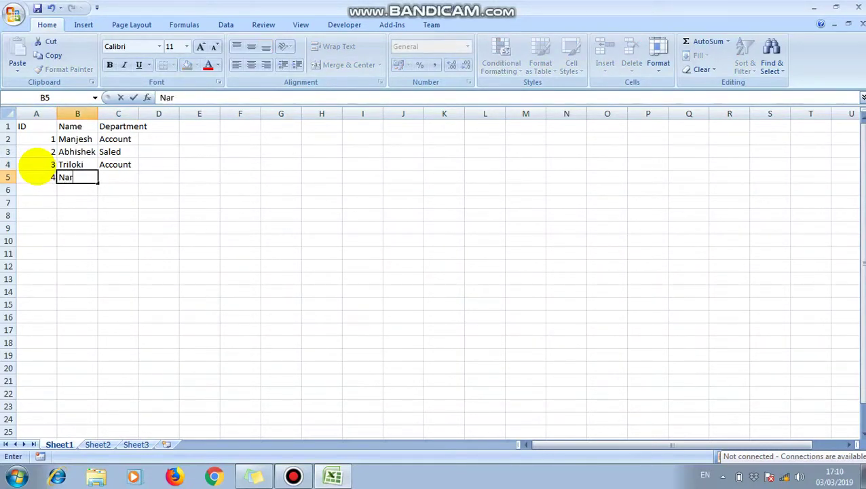
{"action": "type", "text": "endra"}
{"action": "key", "text": "Tab"}
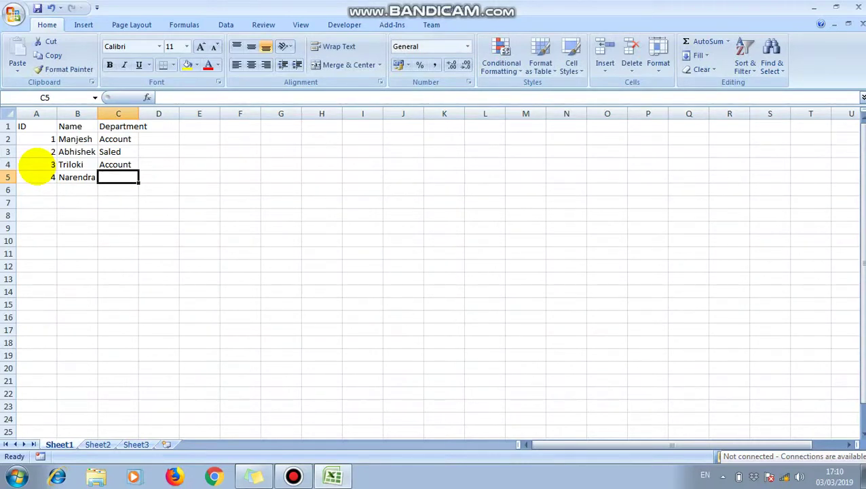
{"action": "type", "text": "Tch"}
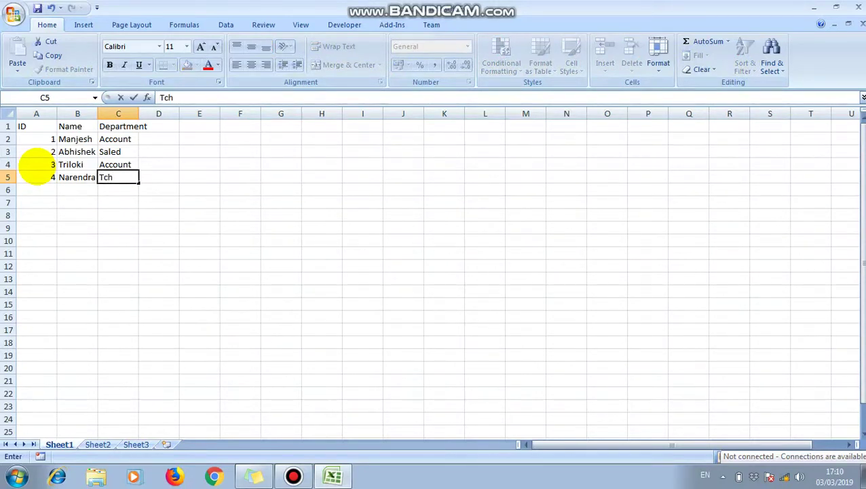
{"action": "type", "text": "-support"}
{"action": "key", "text": "Return"}
- Fill row 6 with ID 5, the fifth employee's name and the department Support
{"action": "key", "text": "Left"}
{"action": "key", "text": "Left"}
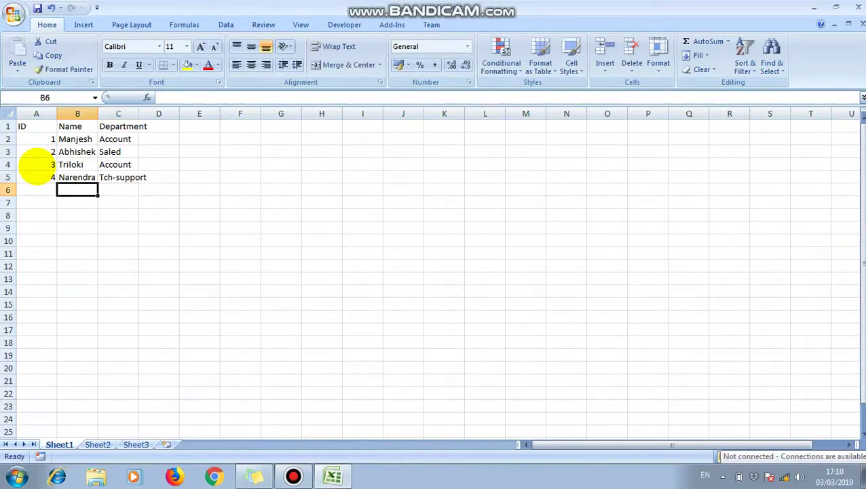
{"action": "type", "text": "5"}
{"action": "key", "text": "Tab"}
{"action": "type", "text": "Saile"}
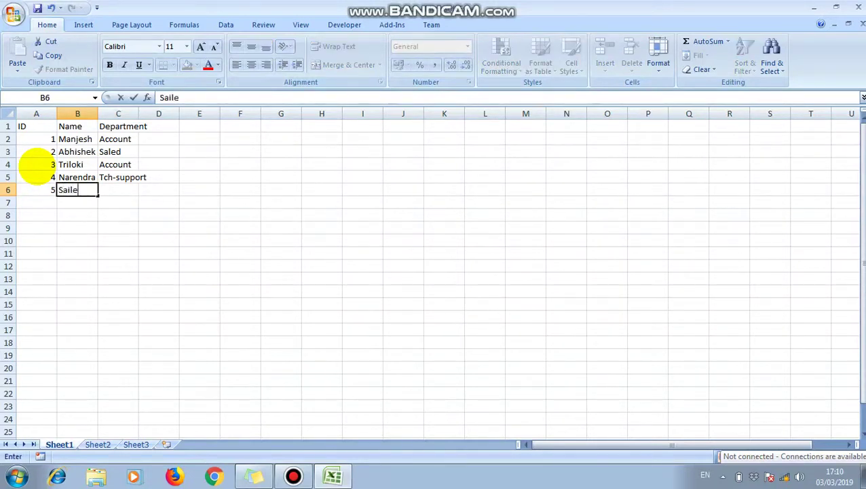
{"action": "type", "text": "ndra"}
{"action": "key", "text": "Return"}
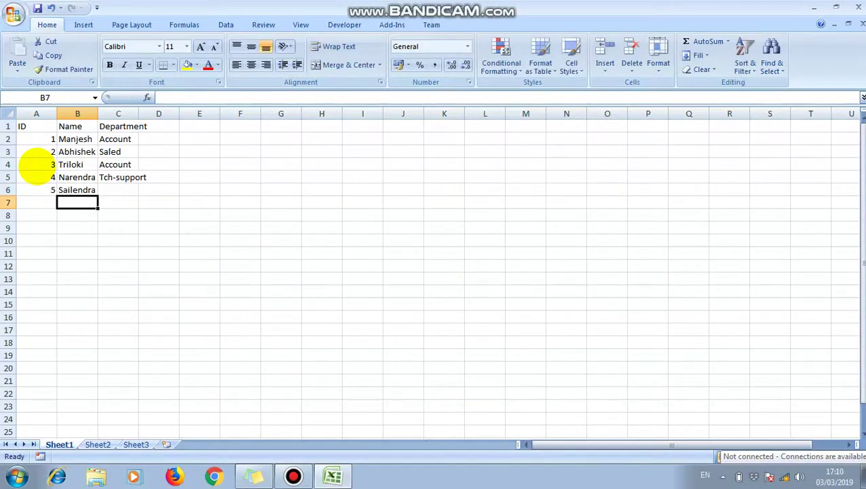
{"action": "key", "text": "Up"}
{"action": "key", "text": "Right"}
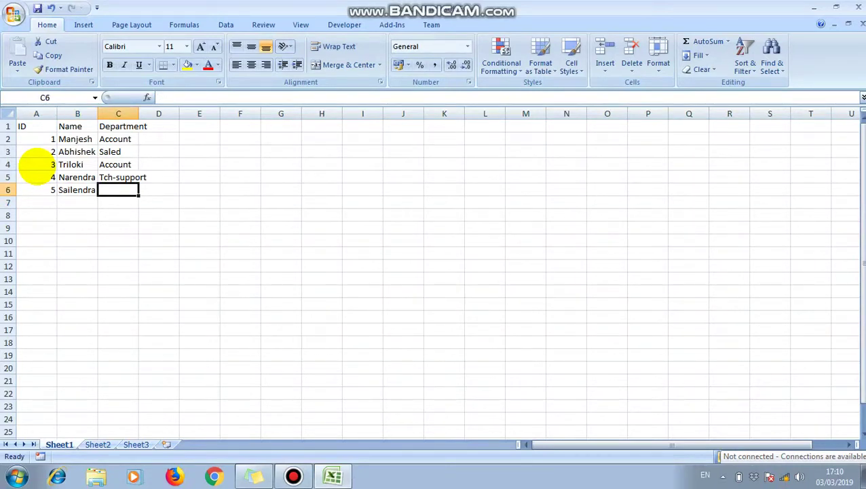
{"action": "type", "text": "Su"}
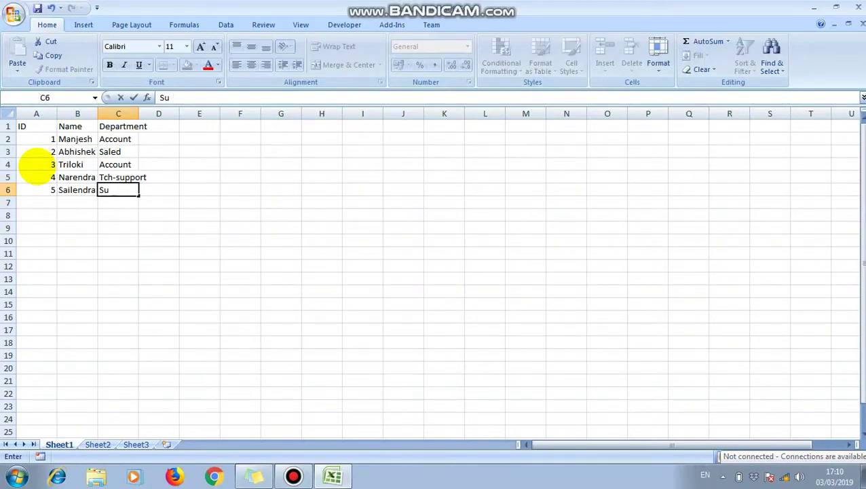
{"action": "type", "text": "pport"}
{"action": "key", "text": "Return"}
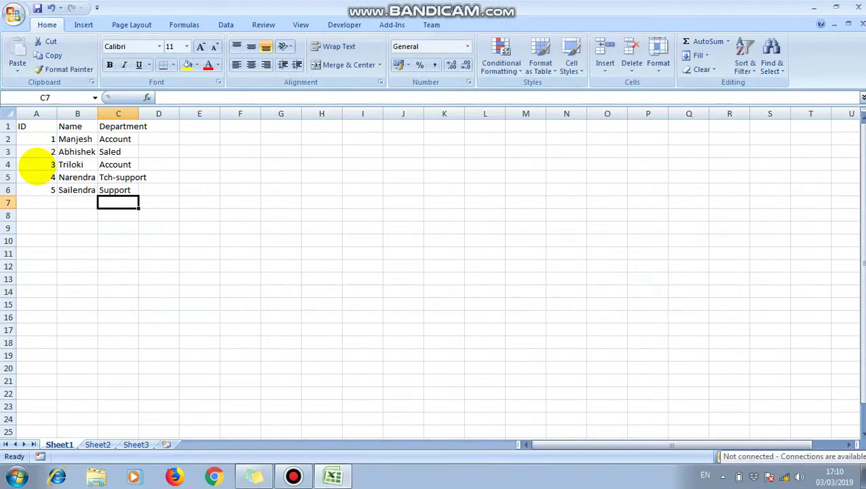
- Fill row 7 with ID 6, the sixth employee's name and the department Project
{"action": "key", "text": "Left"}
{"action": "key", "text": "Left"}
{"action": "type", "text": "6"}
{"action": "key", "text": "Tab"}
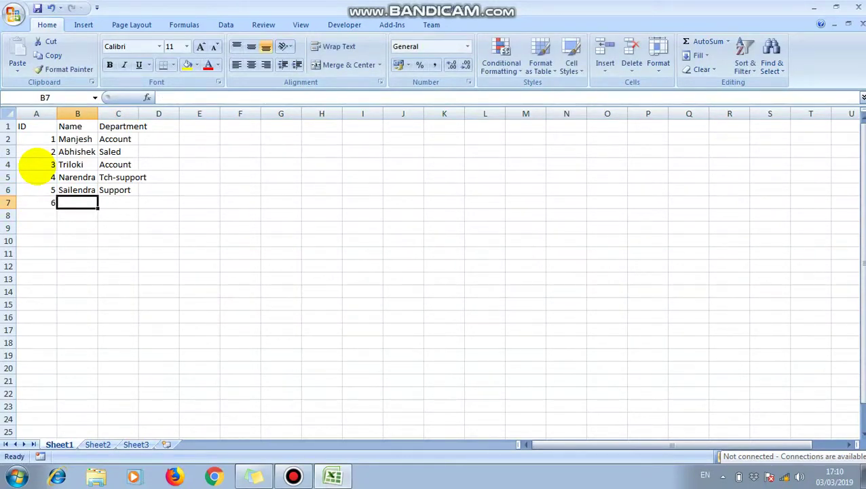
{"action": "type", "text": "Pawan"}
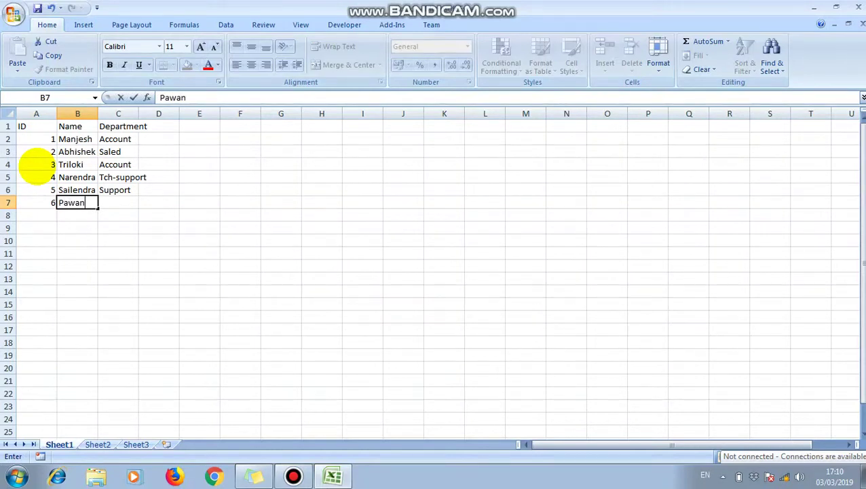
{"action": "key", "text": "Return"}
{"action": "key", "text": "Up"}
{"action": "key", "text": "Right"}
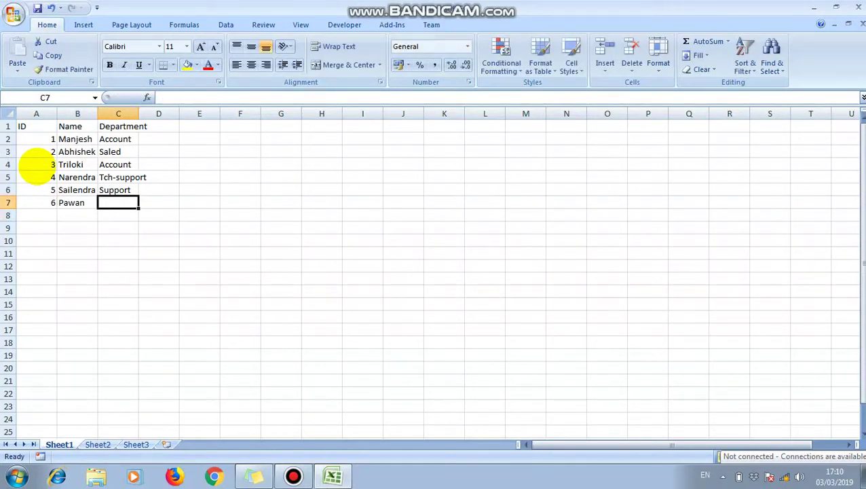
{"action": "type", "text": "Project"}
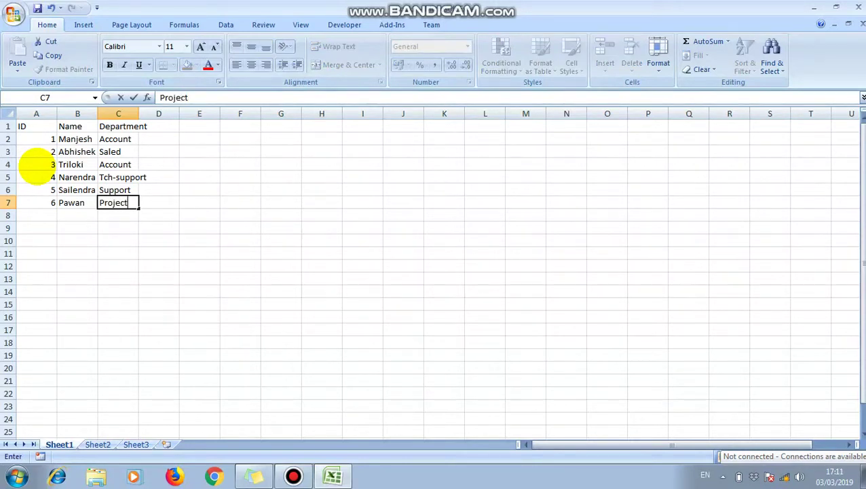
{"action": "key", "text": "Return"}
- Fill row 8 with ID 7, the seventh employee's name and the department HR
{"action": "key", "text": "Left"}
{"action": "key", "text": "Left"}
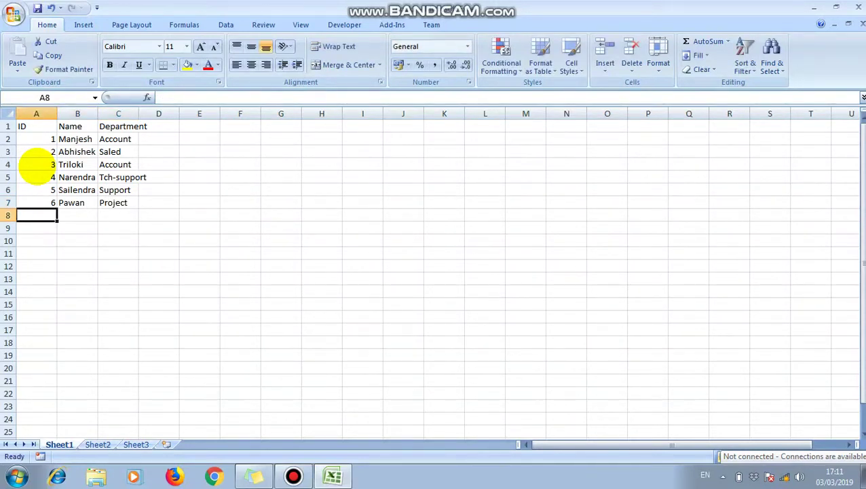
{"action": "type", "text": "7"}
{"action": "key", "text": "Tab"}
{"action": "type", "text": "Sweta"}
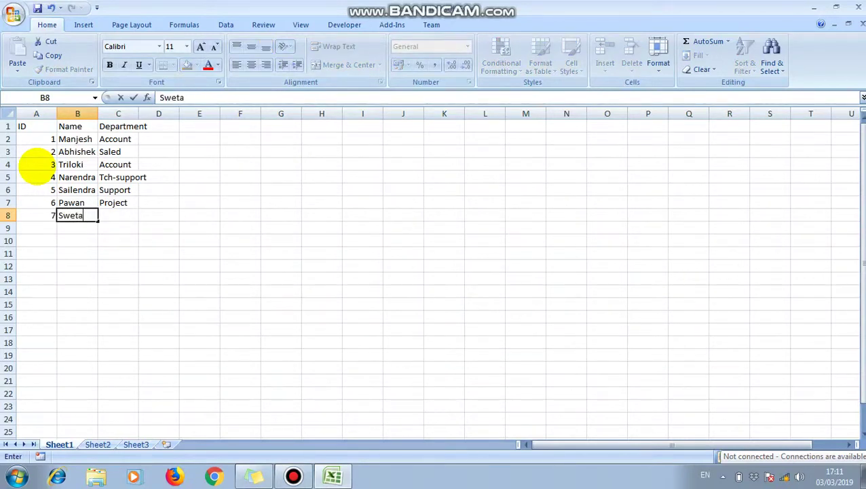
{"action": "key", "text": "Return"}
{"action": "key", "text": "Up"}
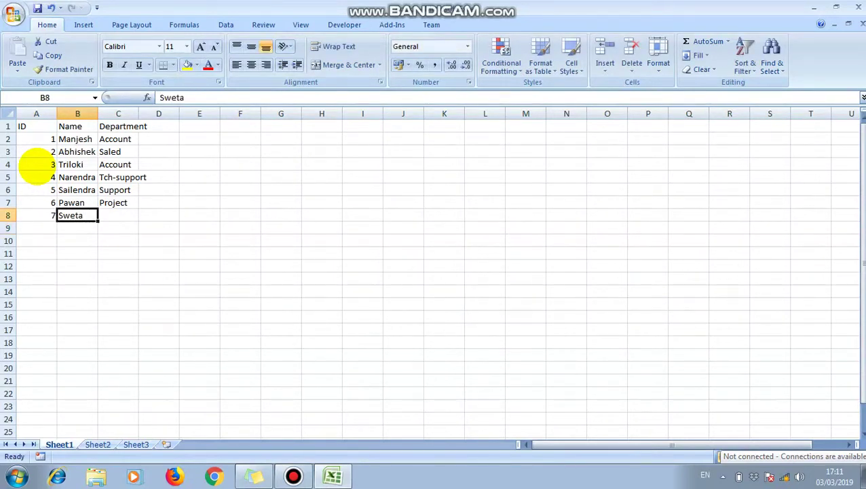
{"action": "key", "text": "Right"}
{"action": "type", "text": "HR"}
{"action": "key", "text": "Return"}
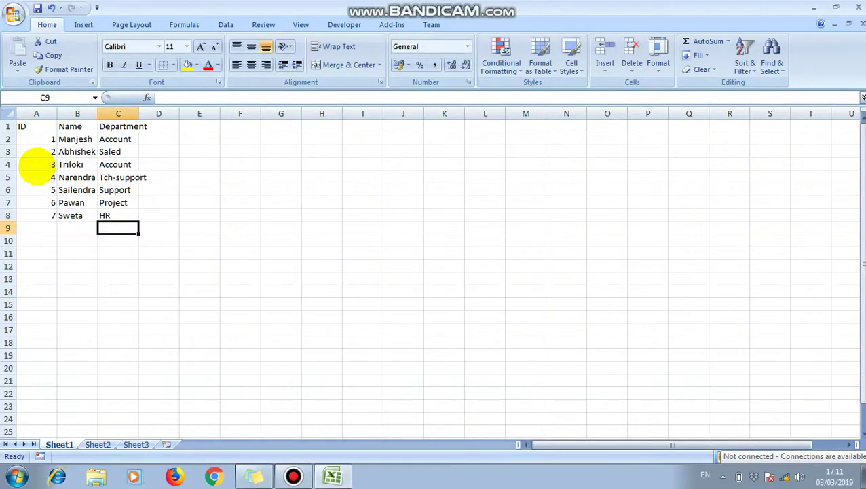
- Fill row 9 with ID 8, the eighth employee's name and the department HR
{"action": "key", "text": "Left"}
{"action": "key", "text": "Left"}
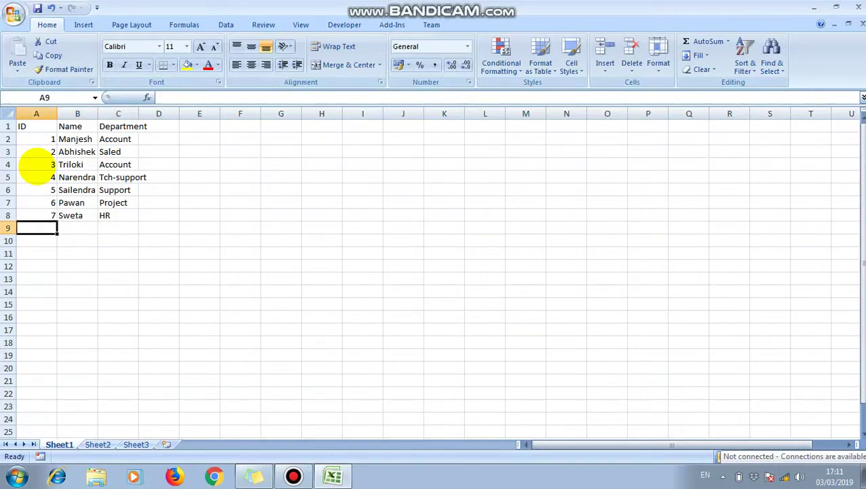
{"action": "type", "text": "8"}
{"action": "key", "text": "Tab"}
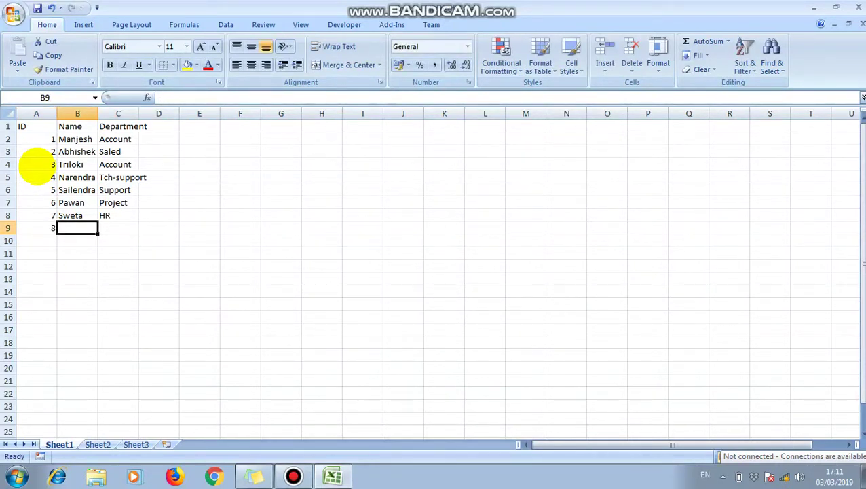
{"action": "type", "text": "Pooja"}
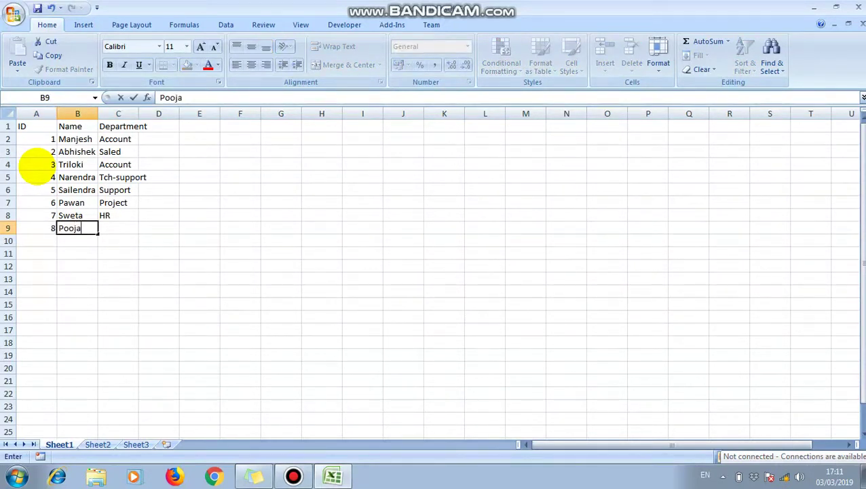
{"action": "key", "text": "Return"}
{"action": "left_click", "coordinate": [118, 228]}
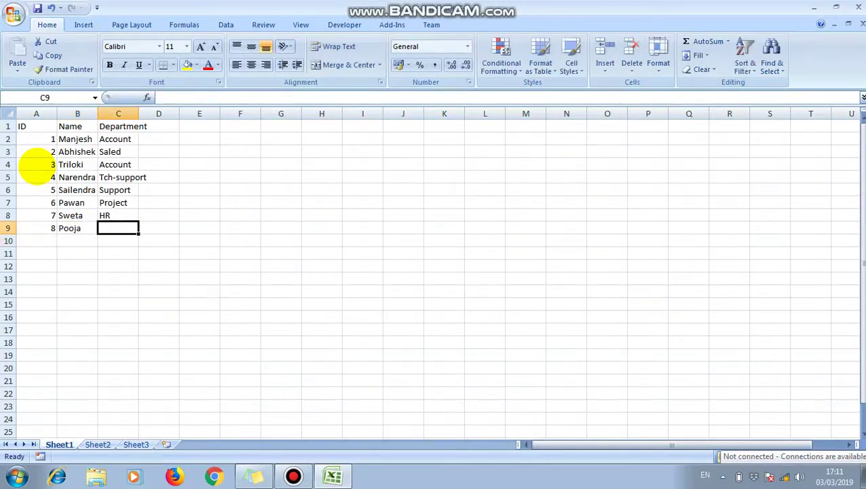
{"action": "type", "text": "HR"}
{"action": "key", "text": "BackSpace"}
{"action": "type", "text": "R"}
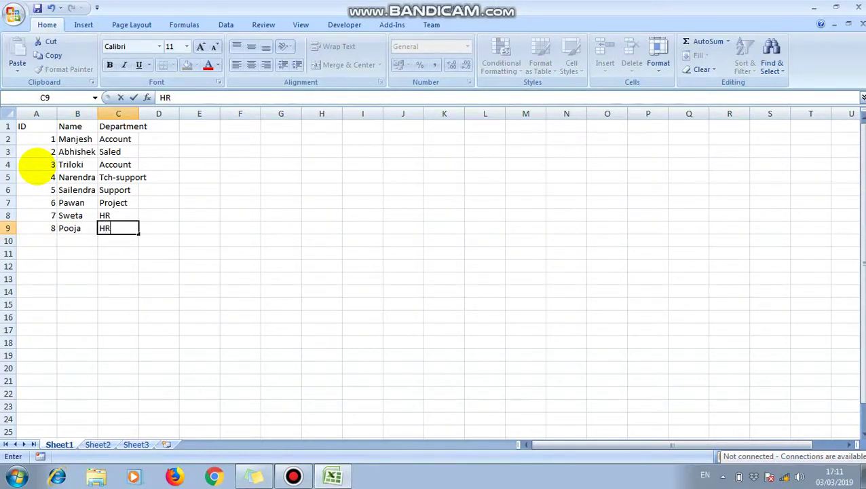
{"action": "key", "text": "Return"}
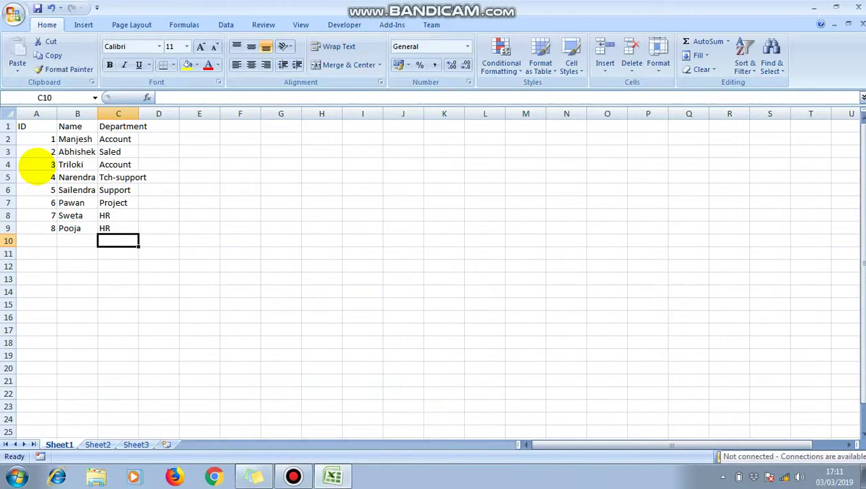
{"action": "key", "text": "ctrl+s"}
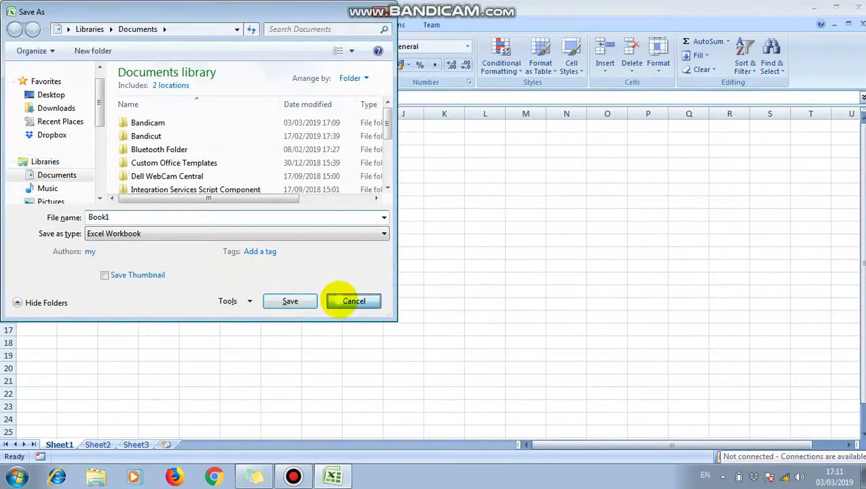
{"action": "left_click", "coordinate": [346, 301]}
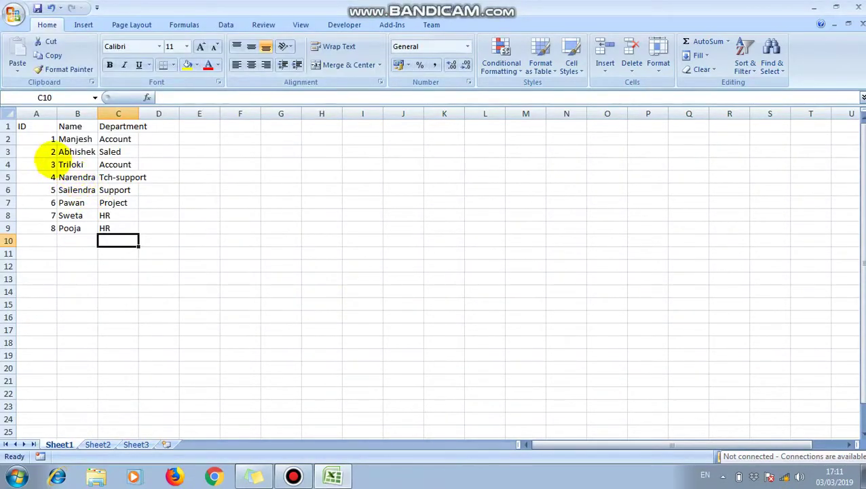
- Define the name employees for the whole table range A1:C9, with Workbook scope
{"action": "left_click", "coordinate": [47, 163]}
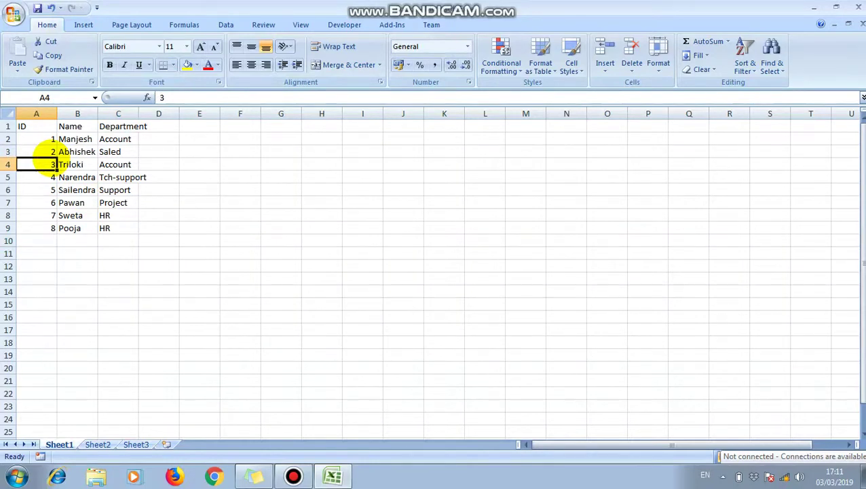
{"action": "key", "text": "ctrl+a"}
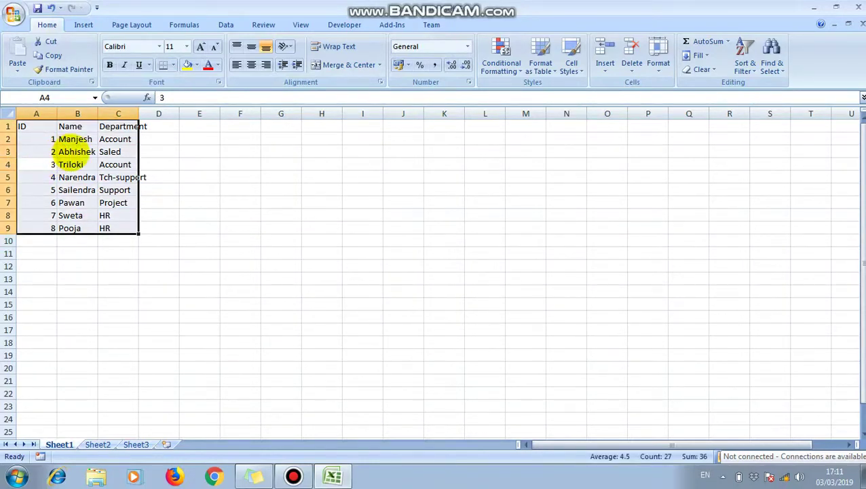
{"action": "right_click", "coordinate": [73, 152]}
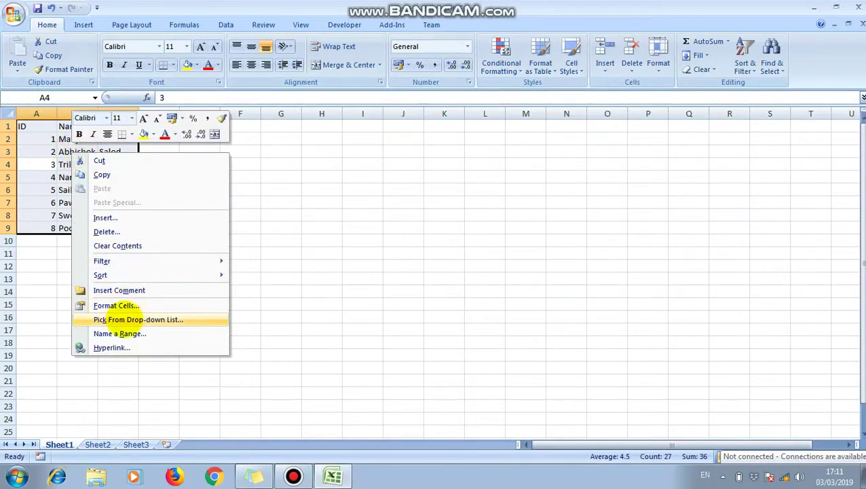
{"action": "left_click", "coordinate": [119, 334]}
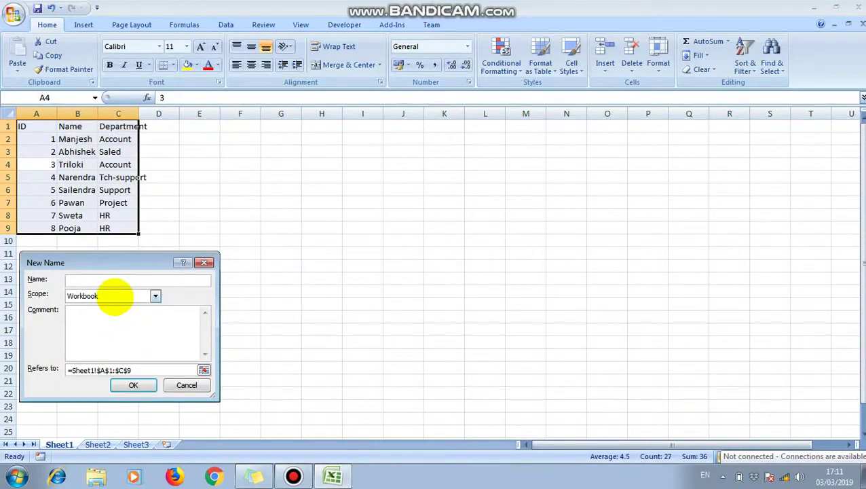
{"action": "type", "text": "empl"}
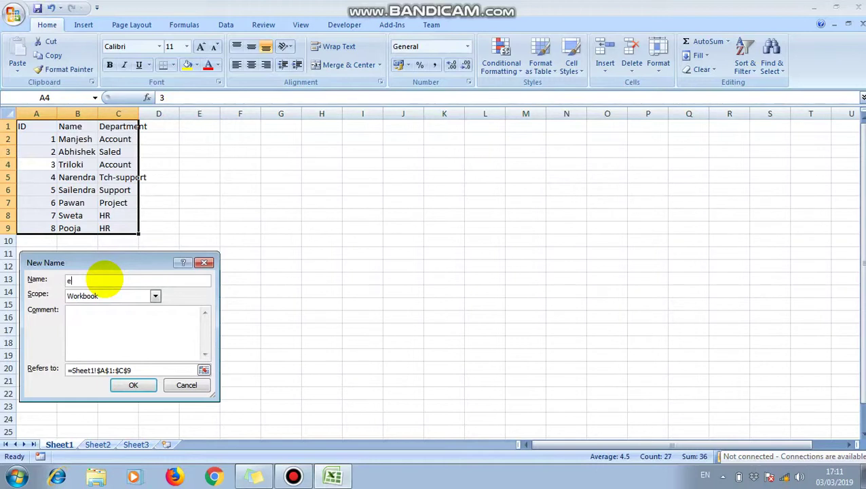
{"action": "key", "text": "BackSpace"}
{"action": "key", "text": "BackSpace"}
{"action": "key", "text": "BackSpace"}
{"action": "key", "text": "BackSpace"}
{"action": "type", "text": "employees"}
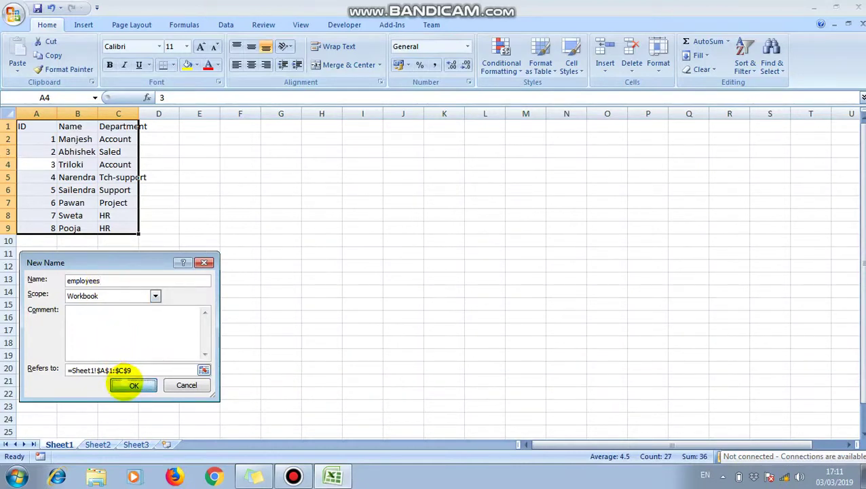
{"action": "left_click", "coordinate": [132, 385]}
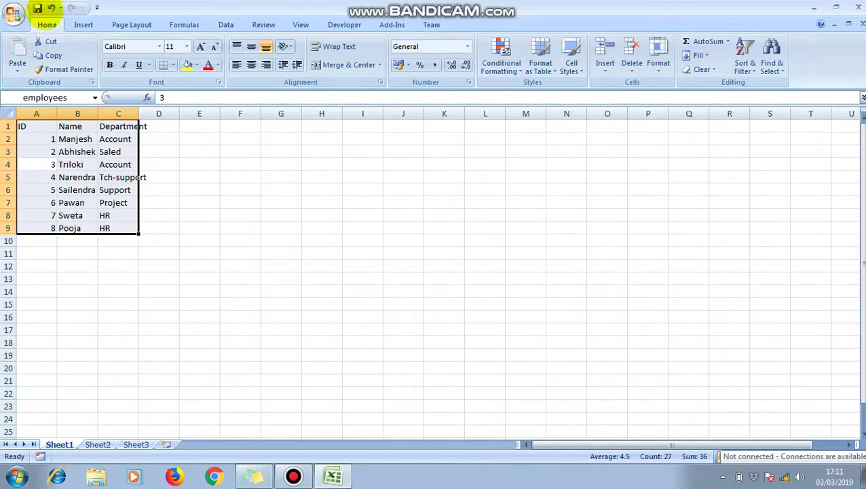
- Save the workbook to the Desktop as employees in Excel Workbook format, and close Excel
{"action": "left_click", "coordinate": [38, 8]}
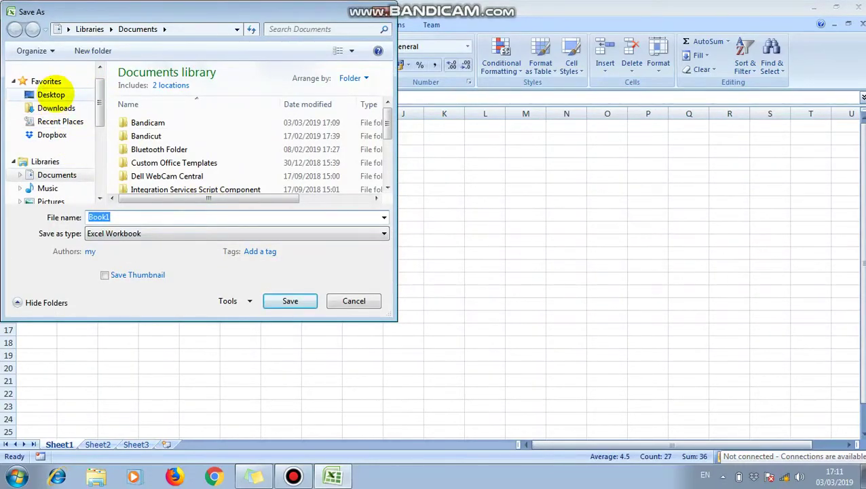
{"action": "left_click", "coordinate": [52, 95]}
{"action": "double_click", "coordinate": [124, 218]}
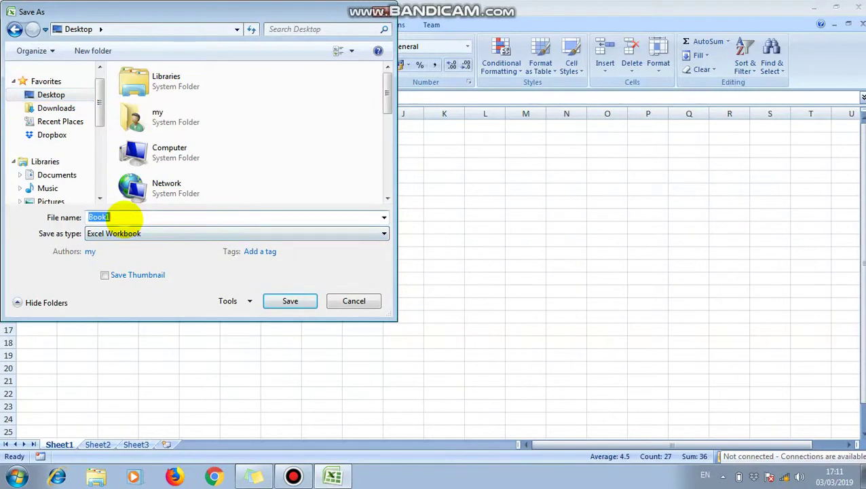
{"action": "type", "text": "empl"}
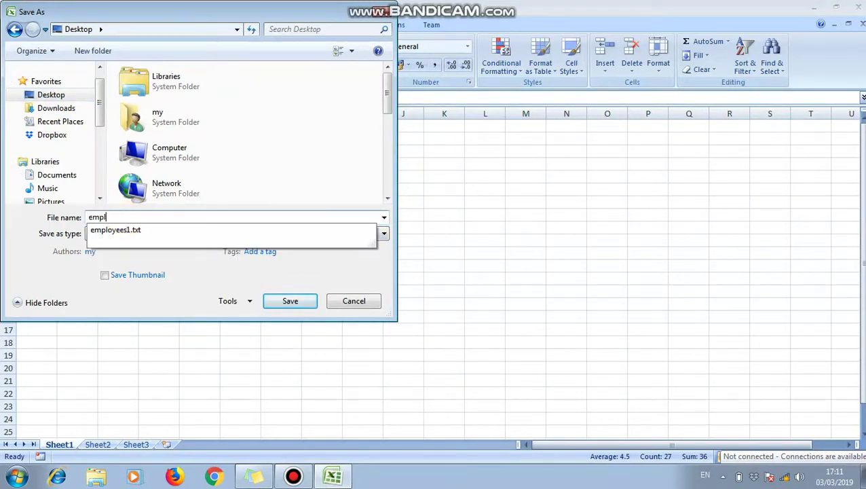
{"action": "type", "text": "oyees"}
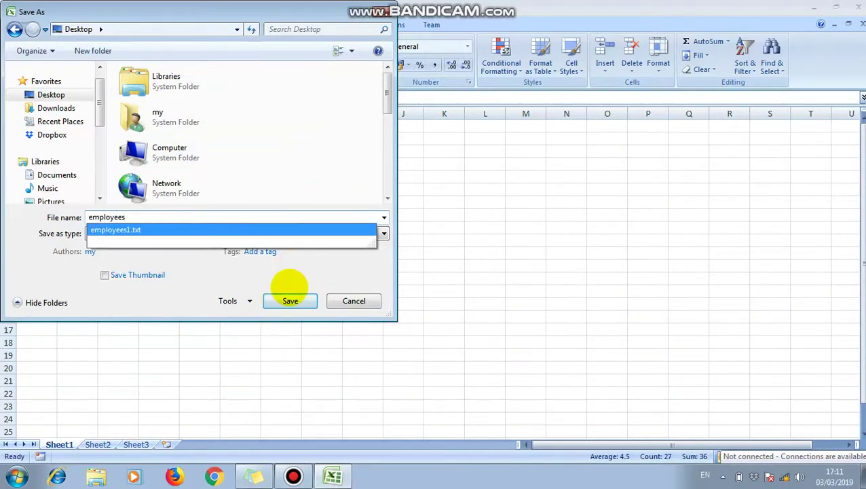
{"action": "left_click", "coordinate": [288, 300]}
{"action": "left_click", "coordinate": [287, 300]}
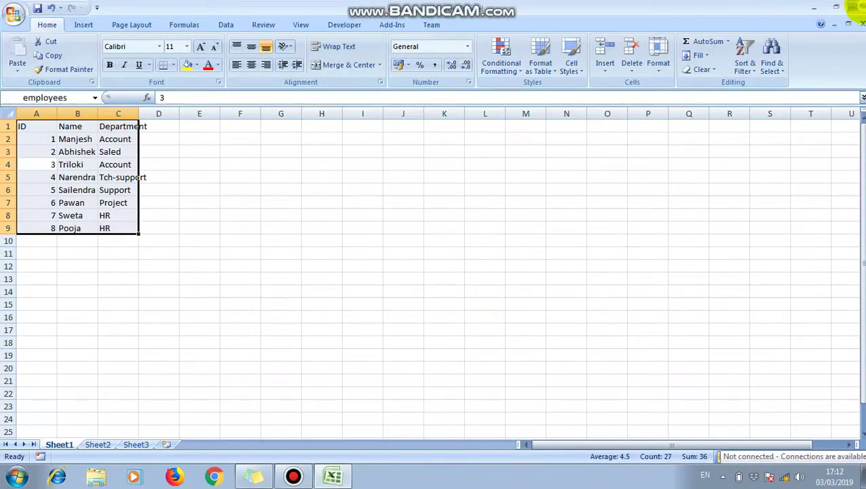
{"action": "left_click", "coordinate": [857, 7]}
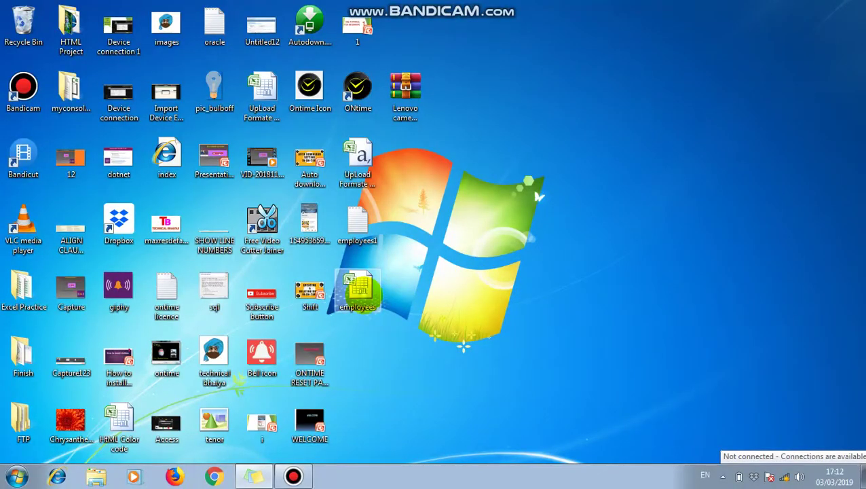
{"action": "left_click", "coordinate": [359, 293]}
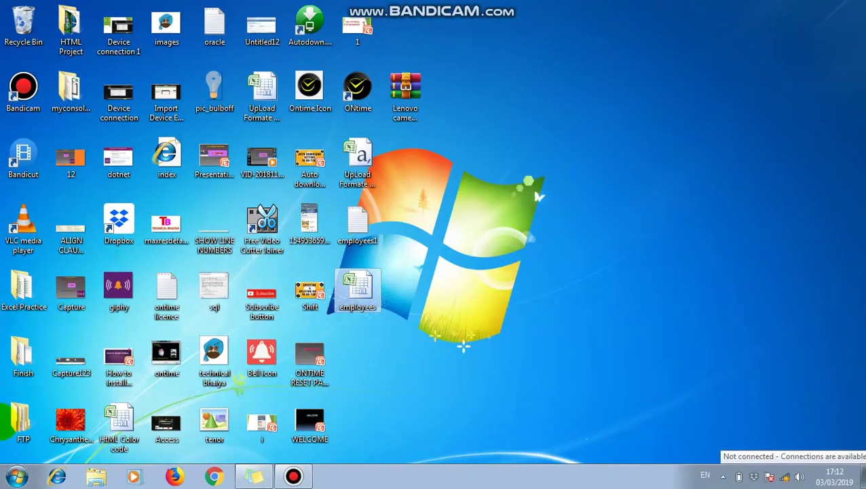
- Open SQL Server Management Studio and connect to the MY-PC\SQLEXPRESS2008 database engine with Windows Authentication
{"action": "left_click", "coordinate": [17, 475]}
{"action": "type", "text": "sq"}
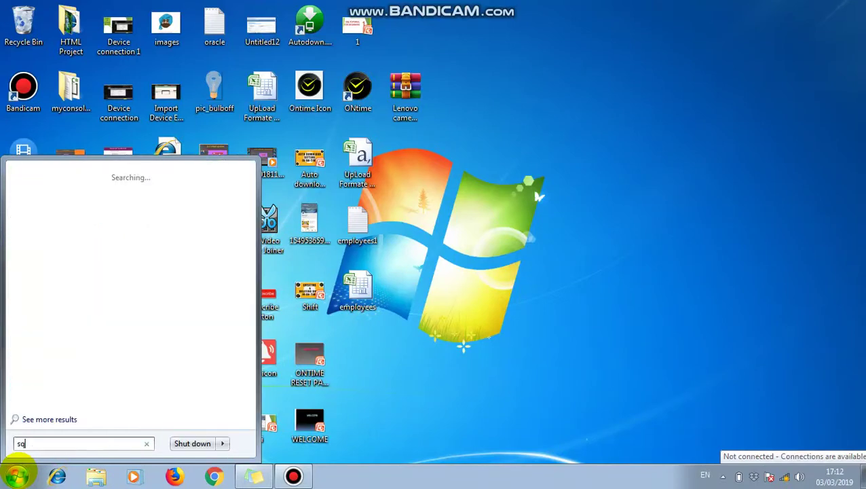
{"action": "type", "text": "l"}
{"action": "key", "text": "Return"}
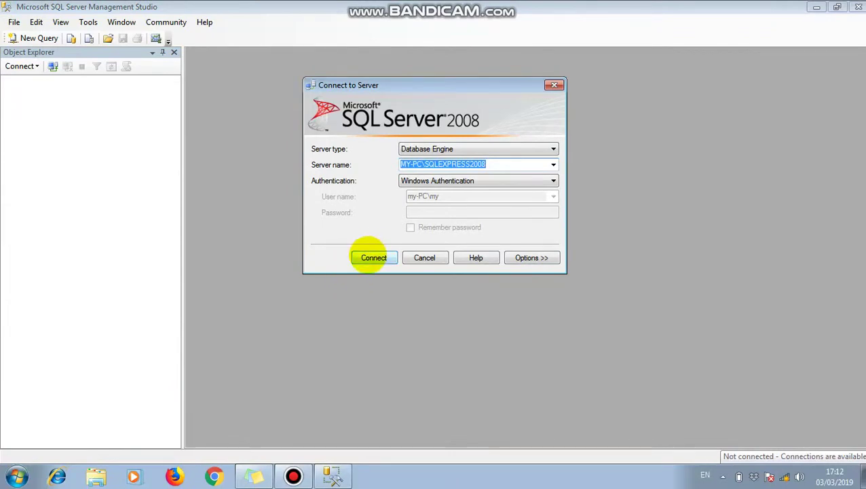
{"action": "left_click", "coordinate": [372, 256]}
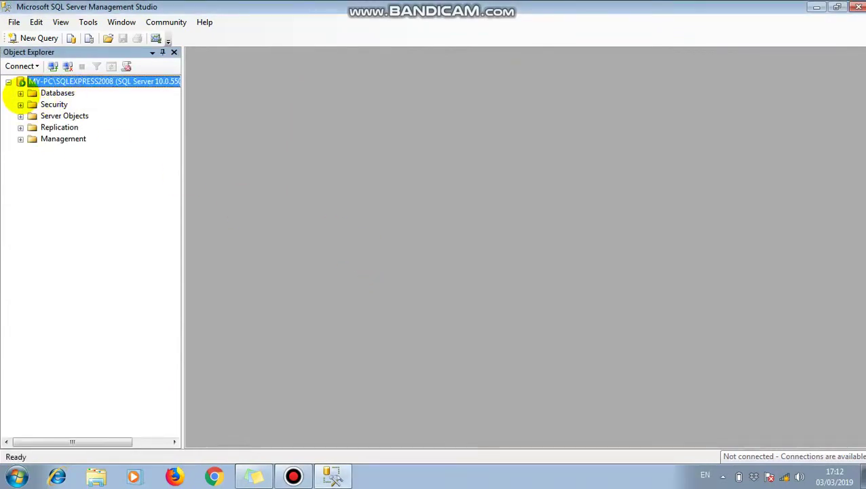
- Expand the DEMODB database under Databases and check its Tables folder for existing tables
{"action": "left_click", "coordinate": [20, 93]}
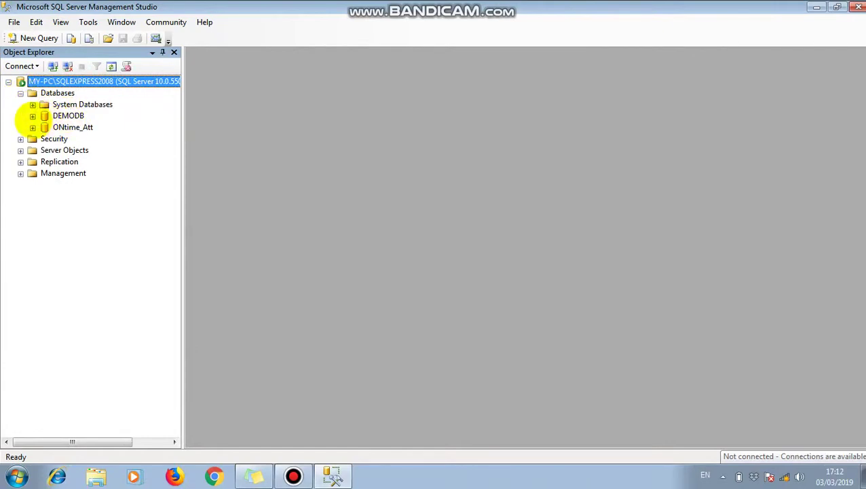
{"action": "left_click", "coordinate": [32, 117]}
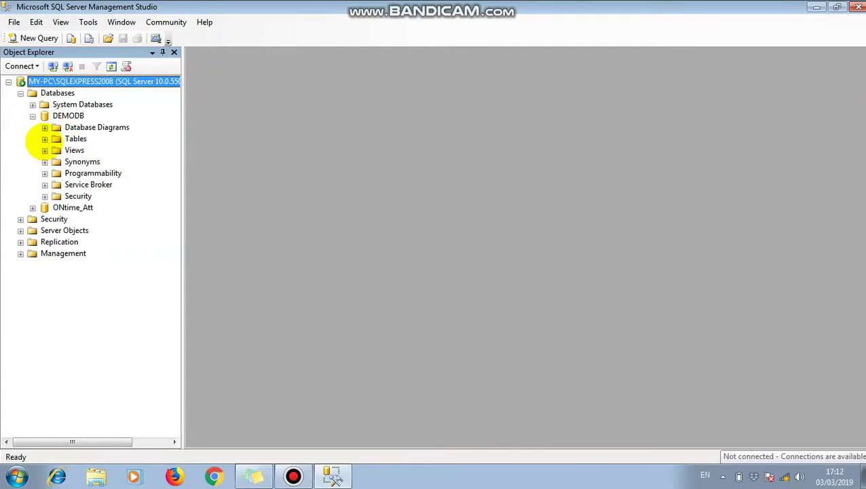
{"action": "left_click", "coordinate": [45, 139]}
{"action": "left_click", "coordinate": [44, 139]}
{"action": "left_click", "coordinate": [45, 138]}
{"action": "left_click", "coordinate": [44, 138]}
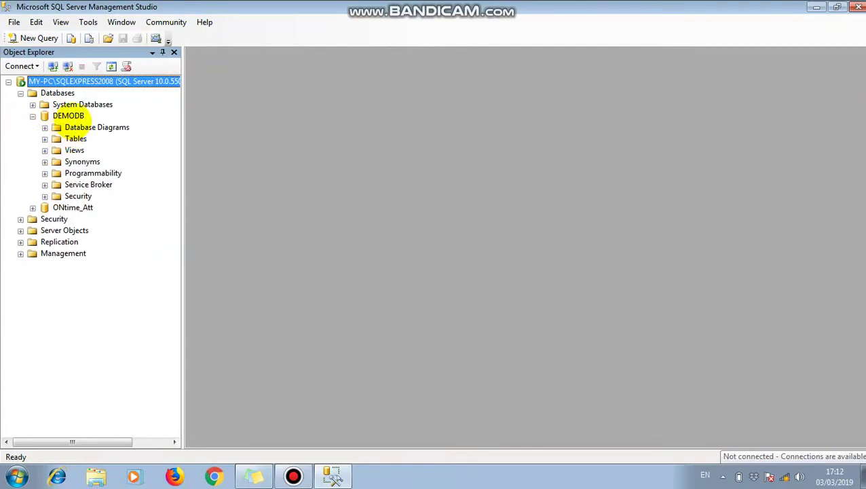
- Start the Import Data task for the DEMODB database and proceed past the wizard's welcome page
{"action": "left_click", "coordinate": [68, 115]}
{"action": "right_click", "coordinate": [68, 116]}
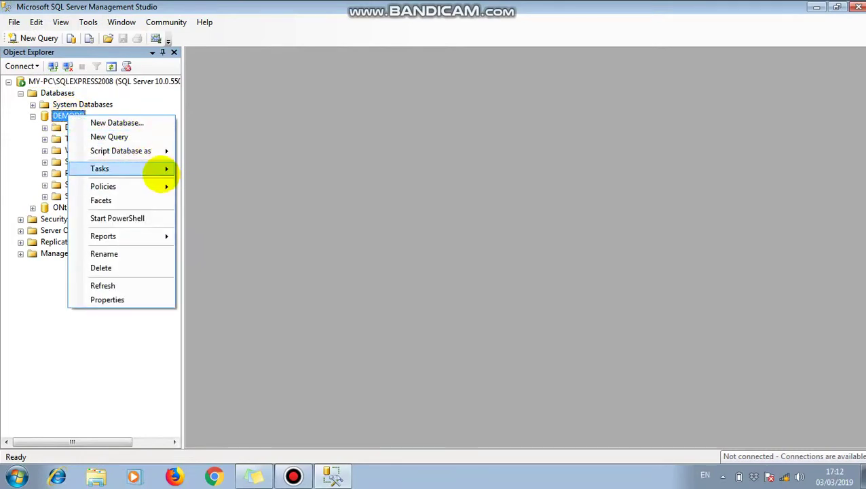
{"action": "mouse_move", "coordinate": [160, 171]}
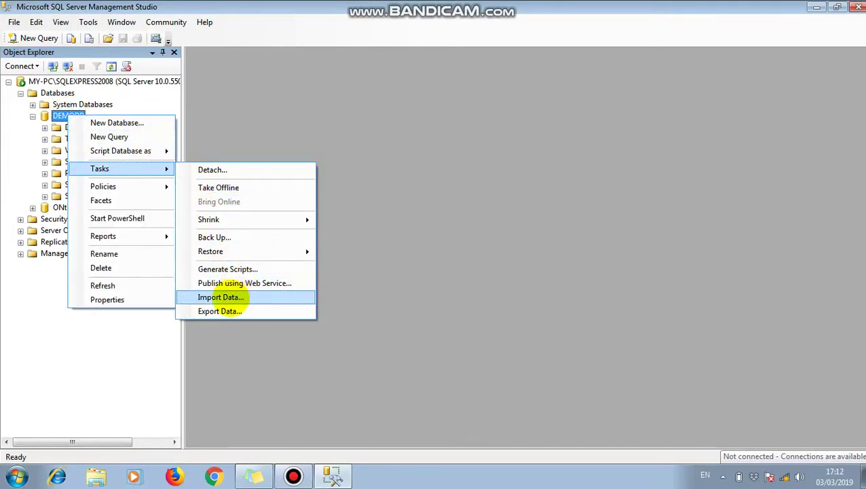
{"action": "left_click", "coordinate": [231, 298]}
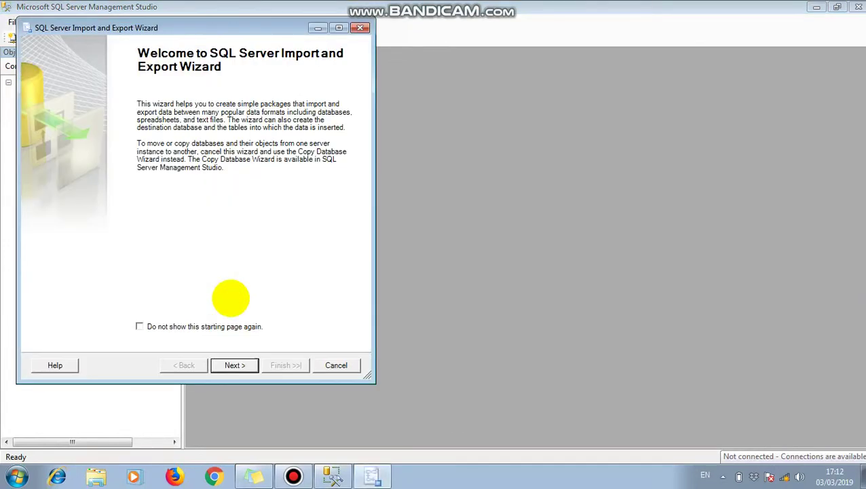
{"action": "left_click", "coordinate": [235, 365]}
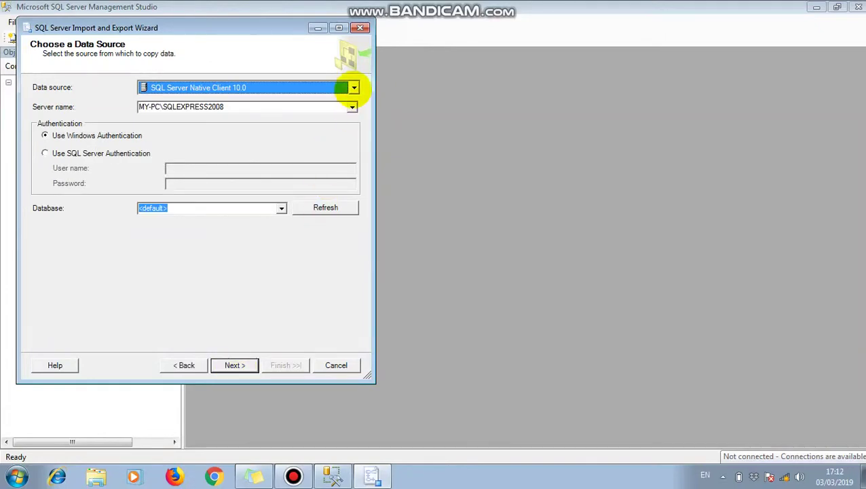
- Choose Microsoft Excel as the data source and the employees workbook on the Desktop as the file to import
{"action": "left_click", "coordinate": [354, 88]}
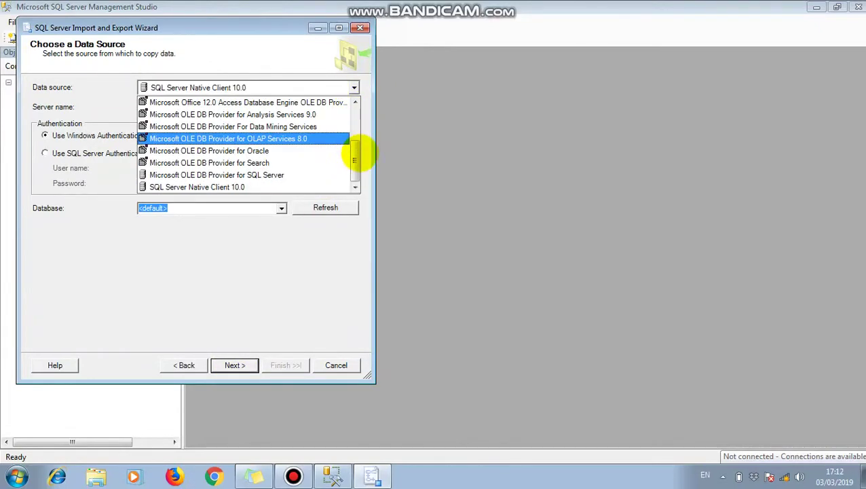
{"action": "left_click_drag", "start_coordinate": [354, 160], "coordinate": [353, 127]}
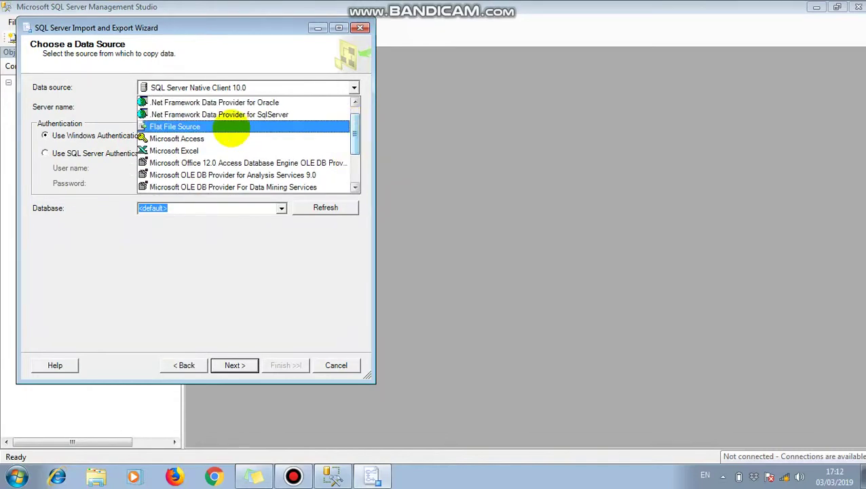
{"action": "left_click", "coordinate": [175, 150]}
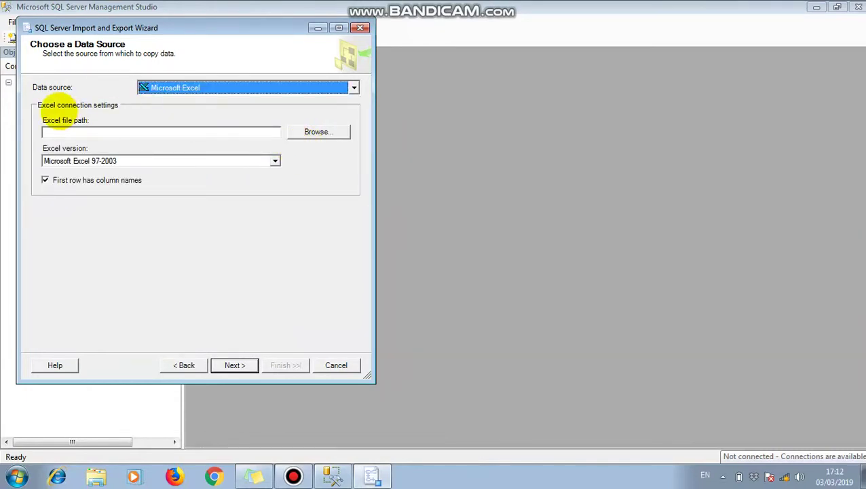
{"action": "left_click", "coordinate": [314, 131]}
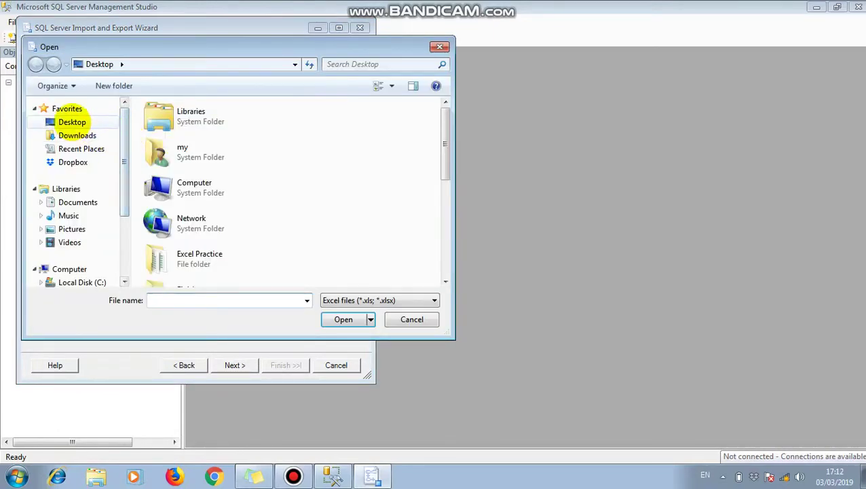
{"action": "left_click", "coordinate": [75, 122]}
{"action": "left_click", "coordinate": [200, 224]}
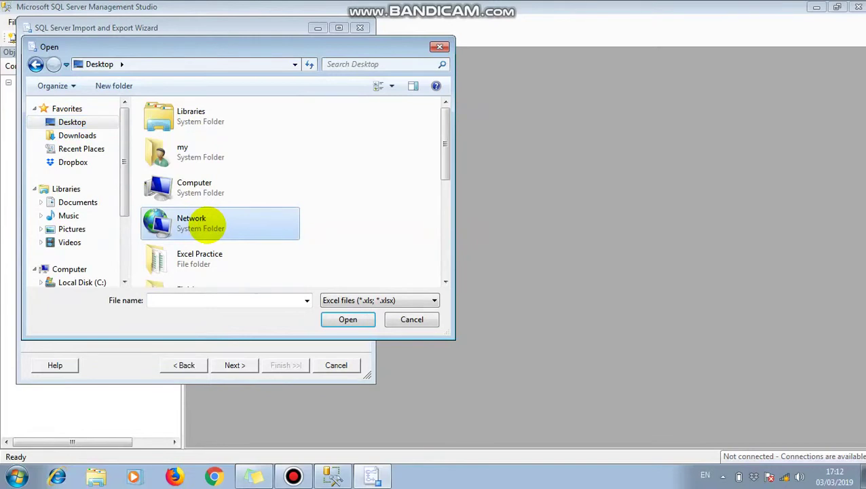
{"action": "type", "text": "employees"}
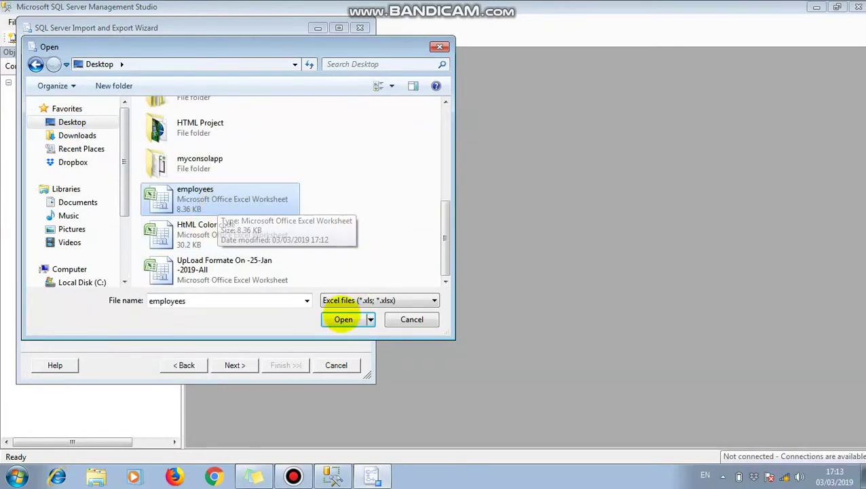
{"action": "left_click", "coordinate": [343, 319]}
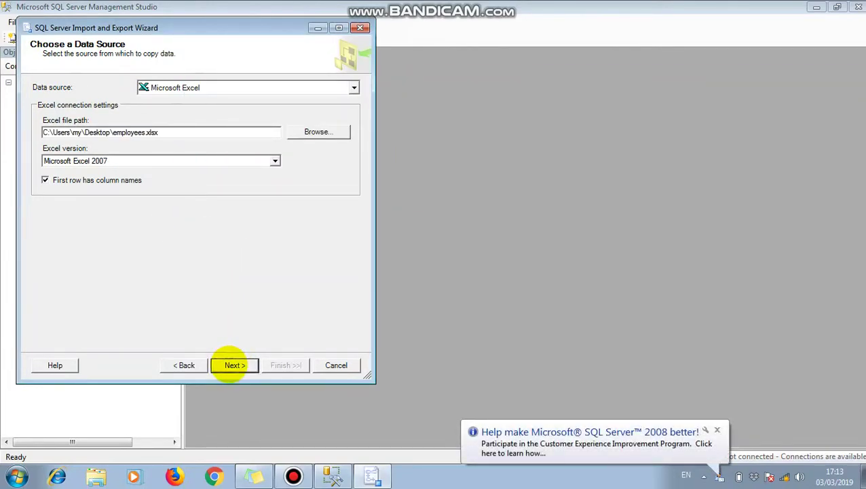
{"action": "left_click", "coordinate": [233, 365]}
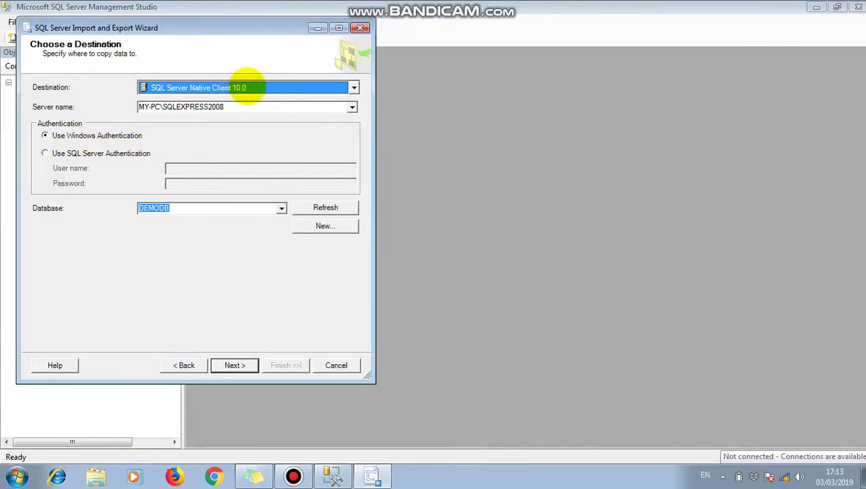
- Accept DEMODB with SQL Server Native Client 10.0 as the import destination, and copy data from one or more tables or views
{"action": "left_click", "coordinate": [246, 87]}
{"action": "left_click", "coordinate": [246, 87]}
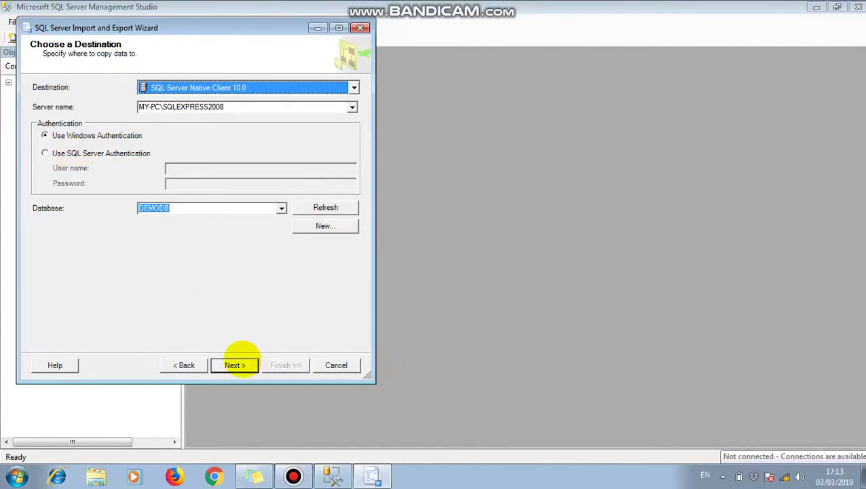
{"action": "left_click", "coordinate": [234, 365]}
{"action": "left_click", "coordinate": [235, 365]}
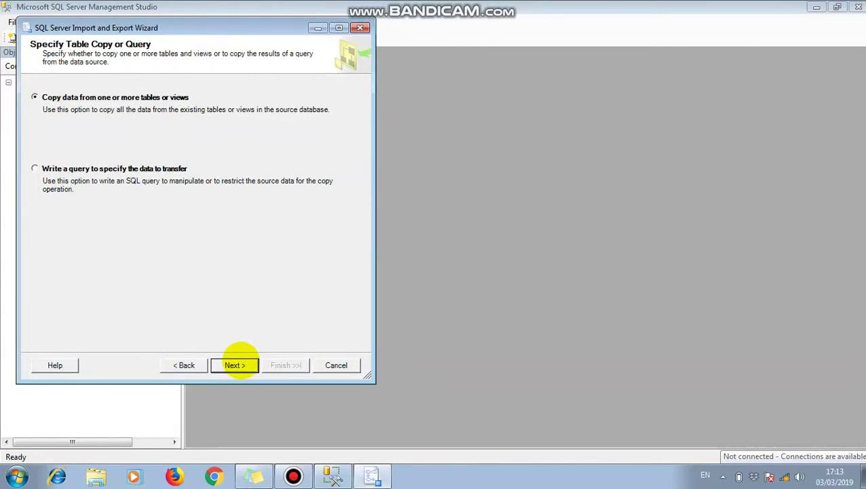
{"action": "left_click", "coordinate": [235, 364]}
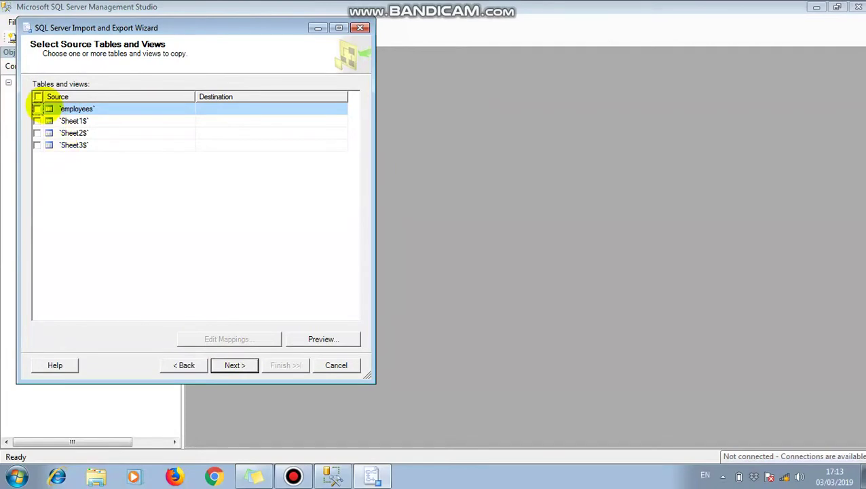
- Select the employees source for copying to [dbo].[employees], run the import immediately, and close the wizard
{"action": "left_click", "coordinate": [37, 109]}
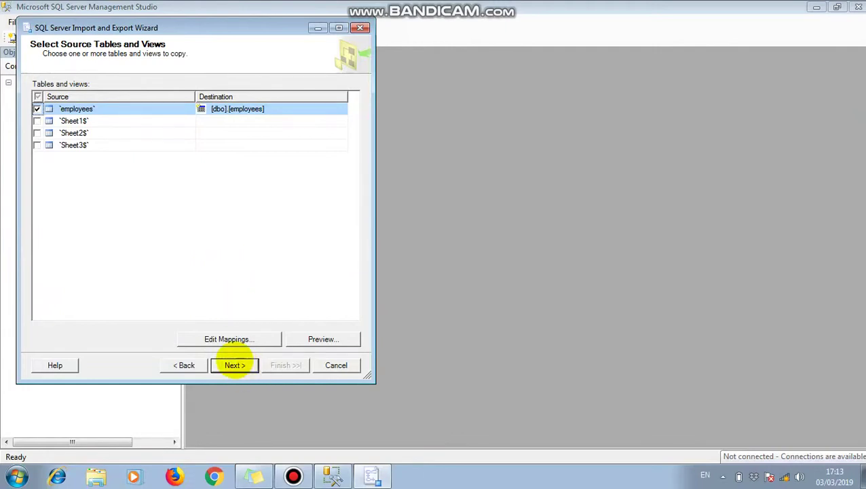
{"action": "left_click", "coordinate": [233, 365]}
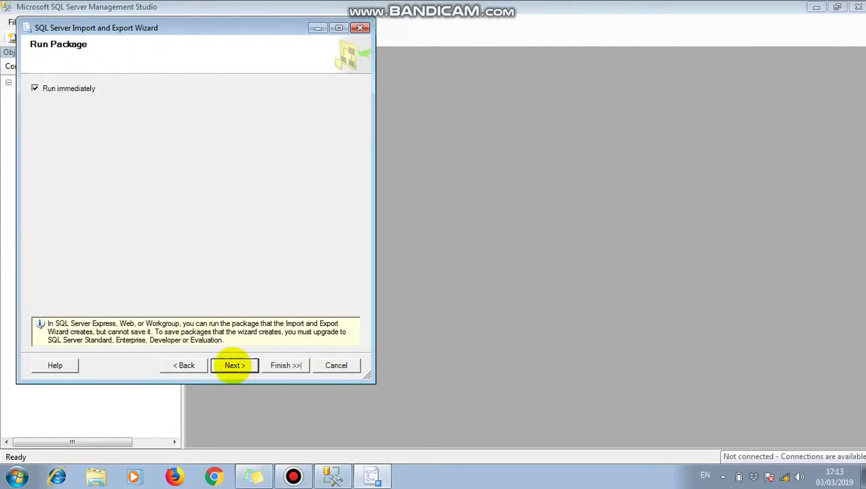
{"action": "left_click", "coordinate": [233, 370]}
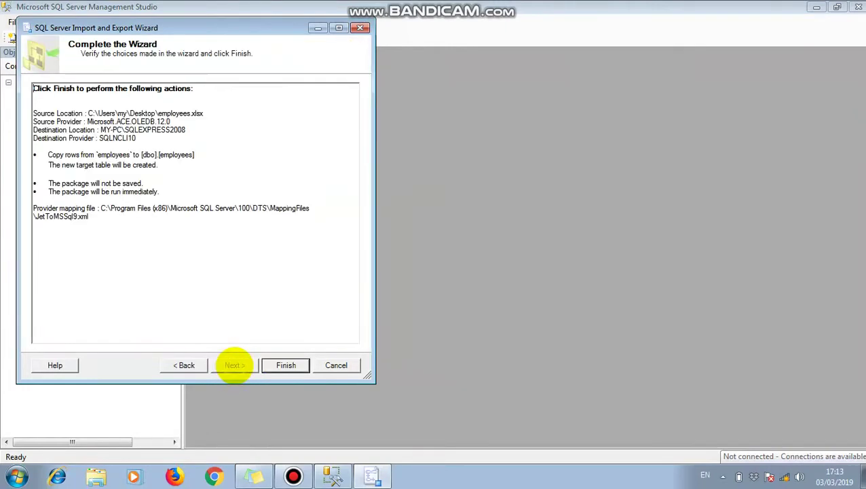
{"action": "left_click", "coordinate": [285, 366]}
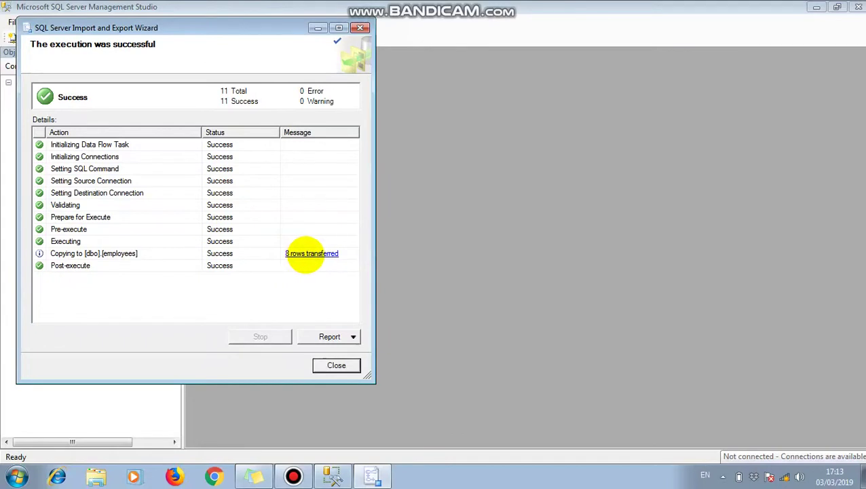
{"action": "left_click", "coordinate": [336, 365]}
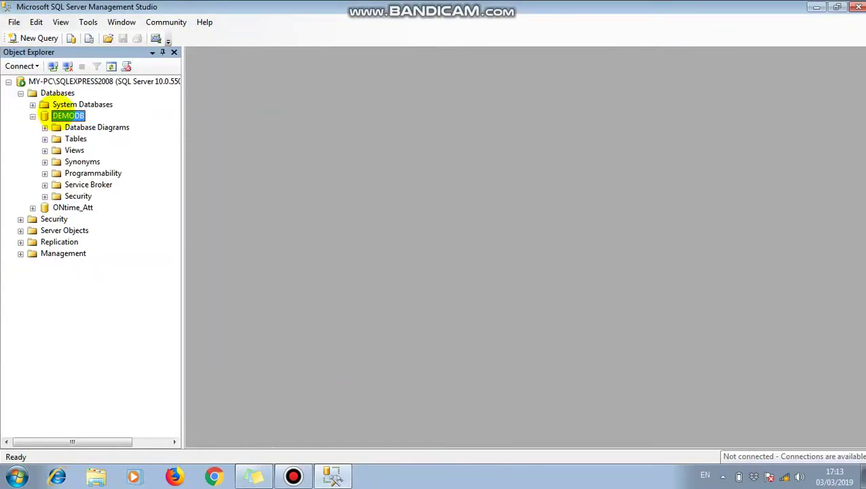
- Refresh the DEMODB database and select the imported dbo.employees table in its Tables folder
{"action": "right_click", "coordinate": [57, 115]}
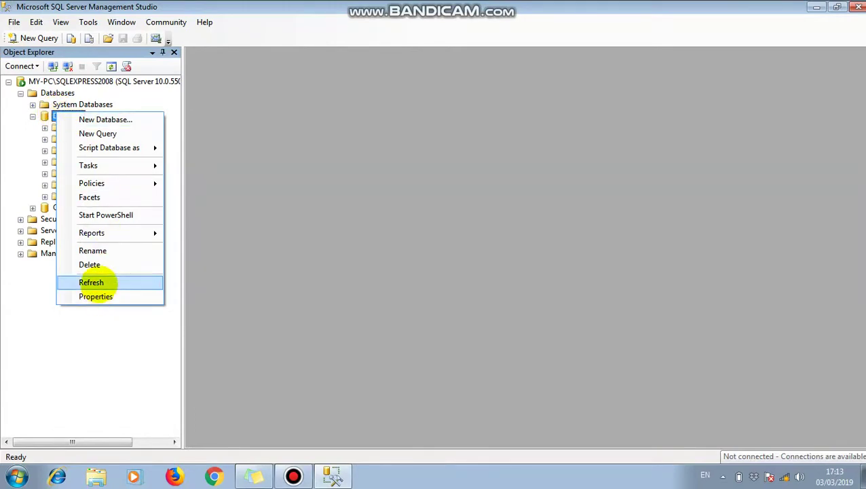
{"action": "left_click", "coordinate": [98, 283]}
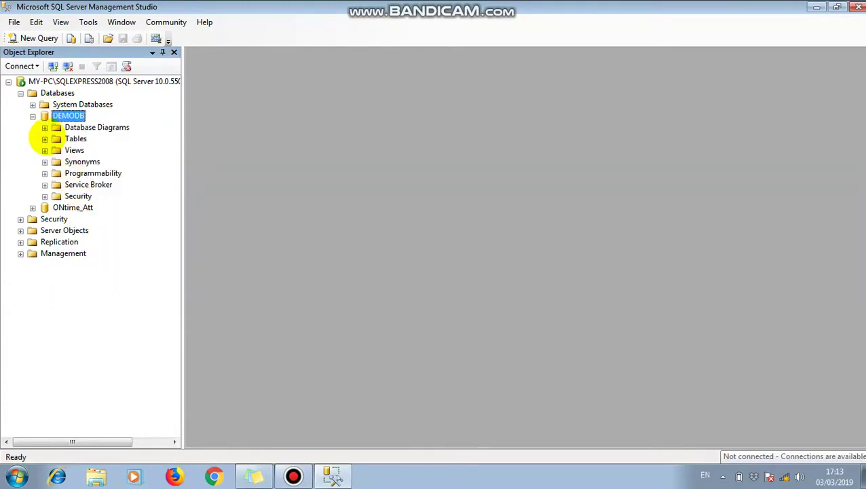
{"action": "left_click", "coordinate": [45, 139]}
{"action": "left_click", "coordinate": [87, 161]}
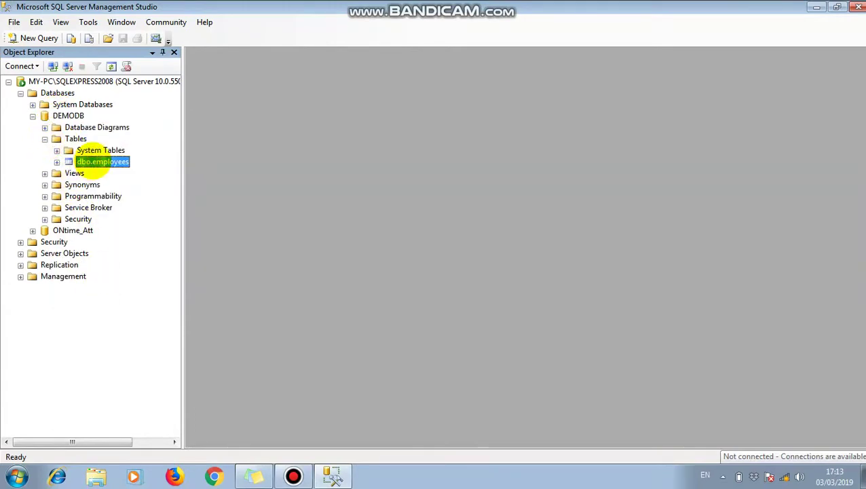
- Run select * from employees in a new query on DEMODB and review the returned rows
{"action": "left_click", "coordinate": [30, 38]}
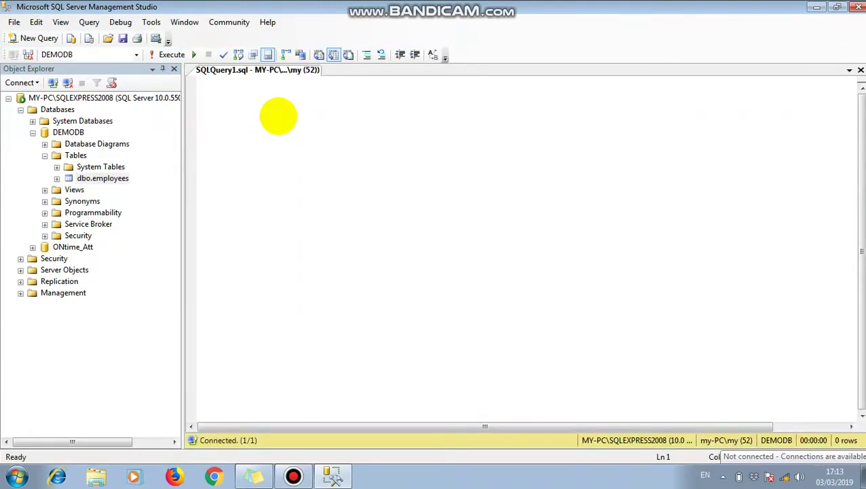
{"action": "type", "text": "select "}
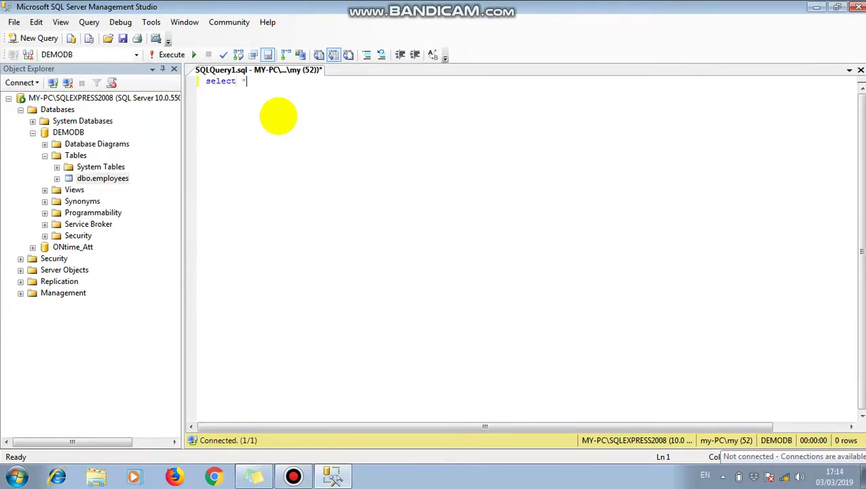
{"action": "type", "text": "* from"}
{"action": "type", "text": "emplo"}
{"action": "key", "text": "Tab"}
{"action": "key", "text": "F5"}
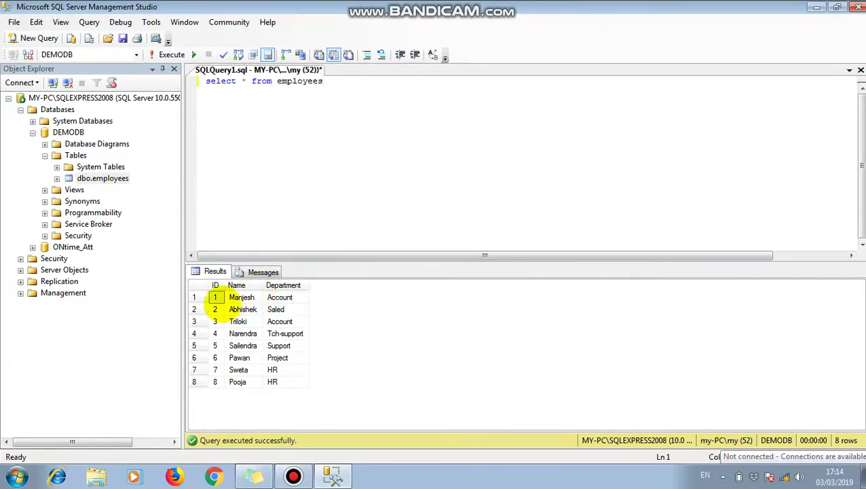
{"action": "left_click", "coordinate": [241, 297]}
{"action": "left_click", "coordinate": [241, 346]}
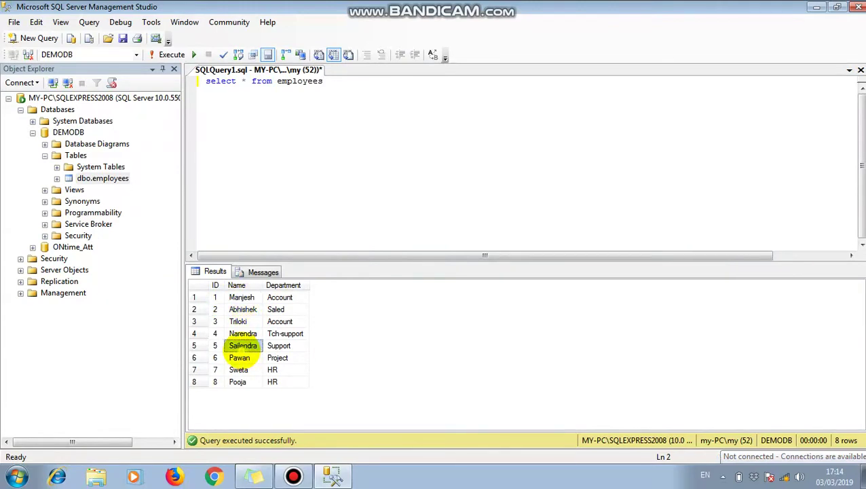